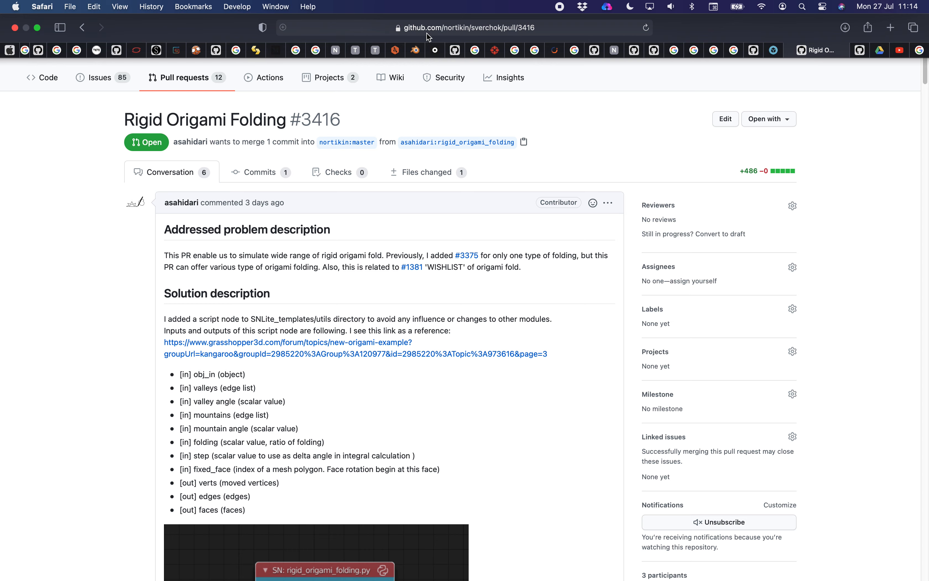
- Examine the Rigid Origami Folding pull request: its inputs and outputs, example node tree, limitations, folding examples and comments
scroll(76, 321, "down", 20)
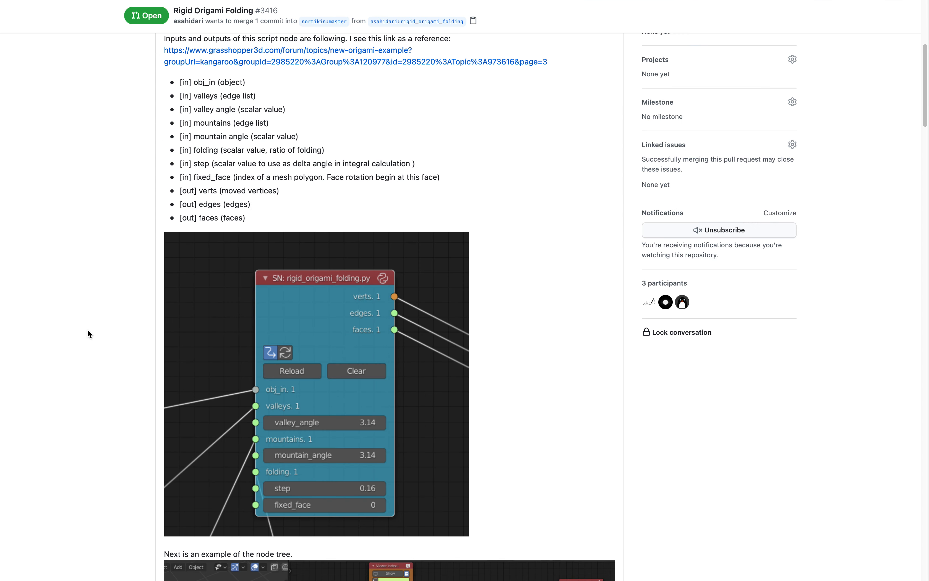
scroll(96, 335, "down", 1)
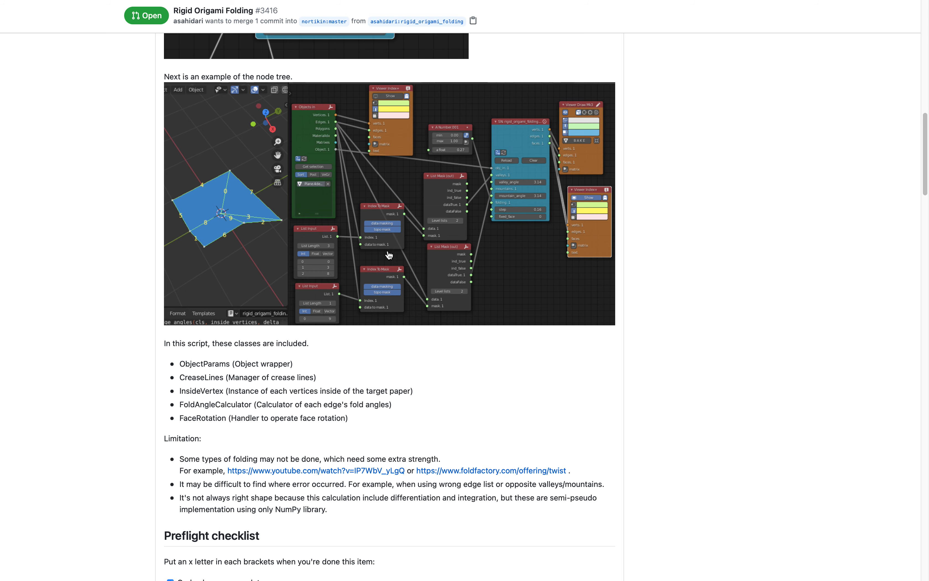
scroll(371, 264, "down", 13)
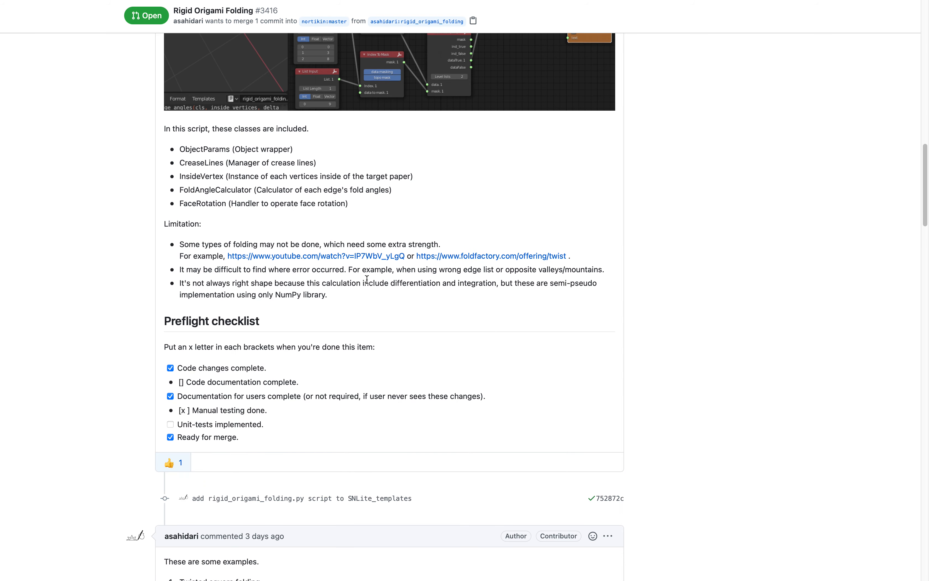
scroll(373, 292, "down", 8)
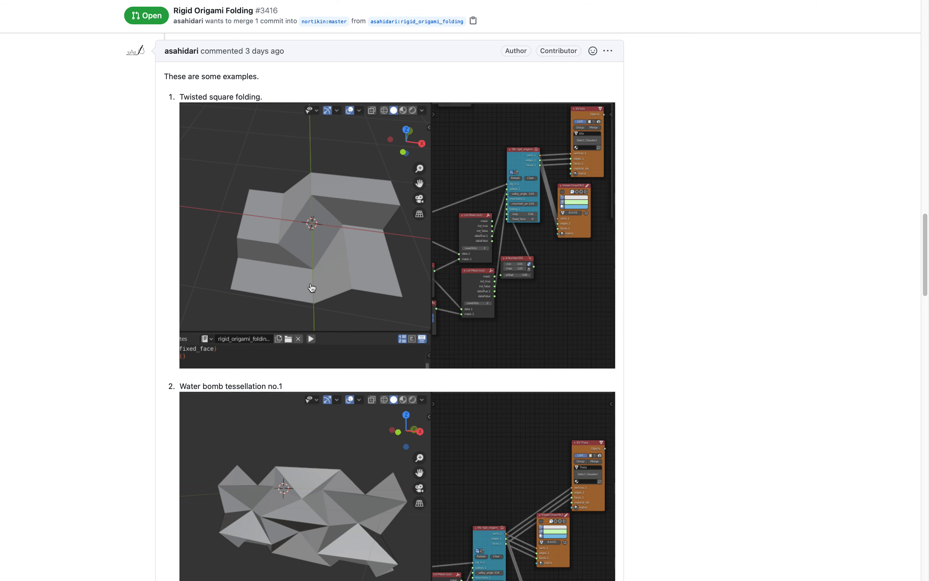
scroll(303, 343, "down", 1)
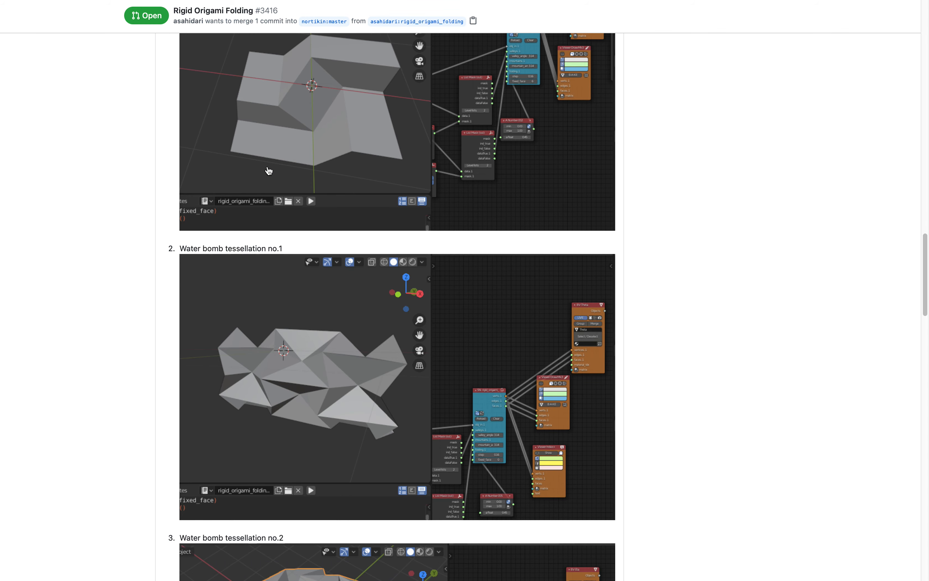
scroll(303, 163, "down", 6)
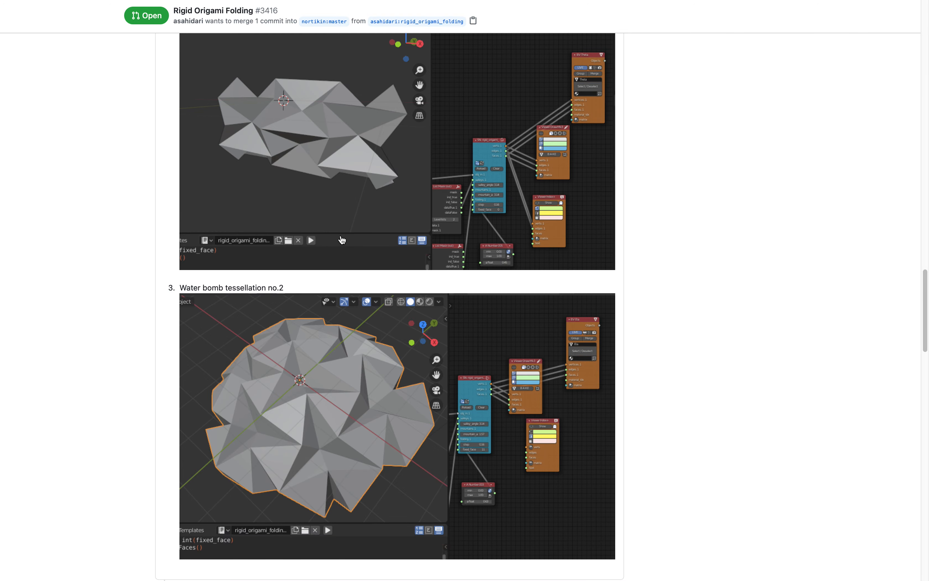
scroll(344, 241, "down", 20)
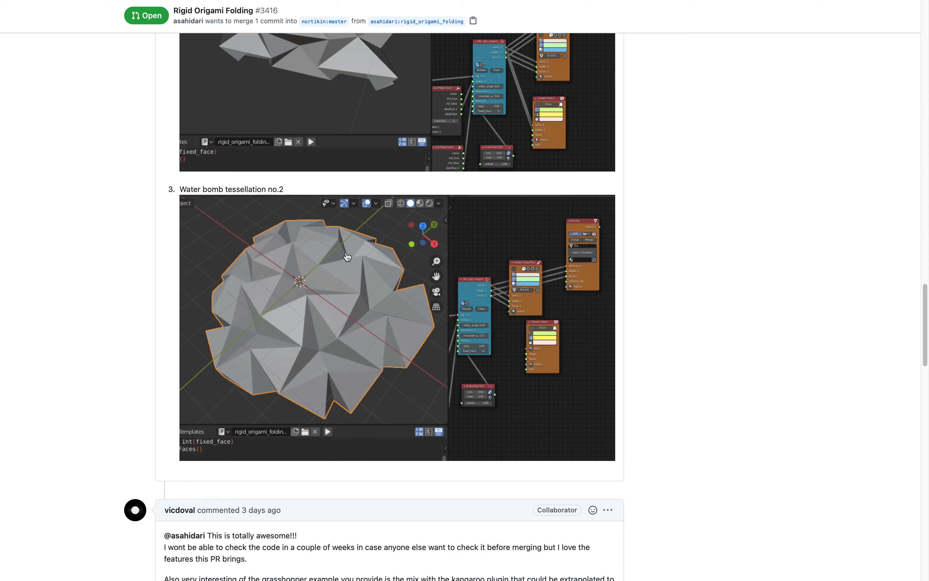
scroll(350, 262, "down", 3)
scroll(350, 241, "up", 18)
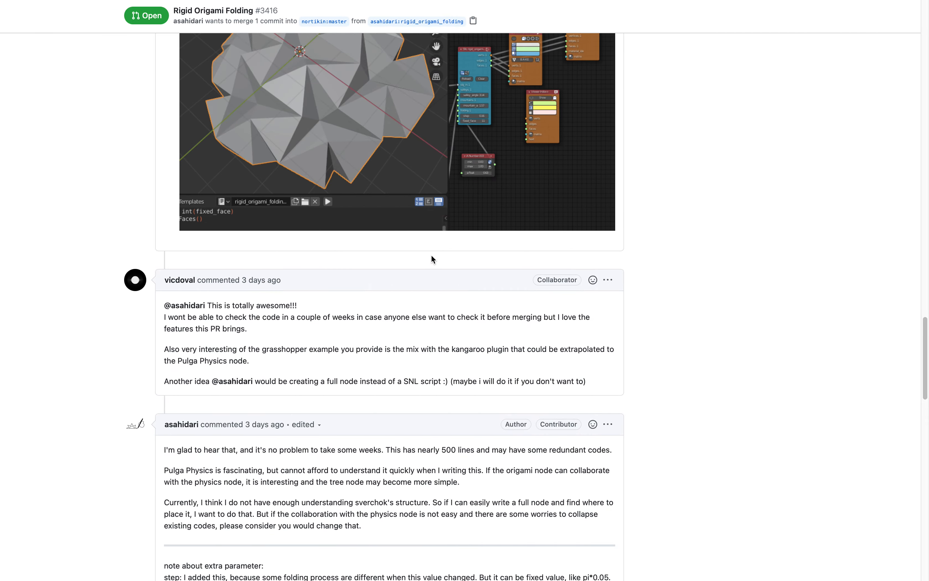
scroll(431, 254, "up", 20)
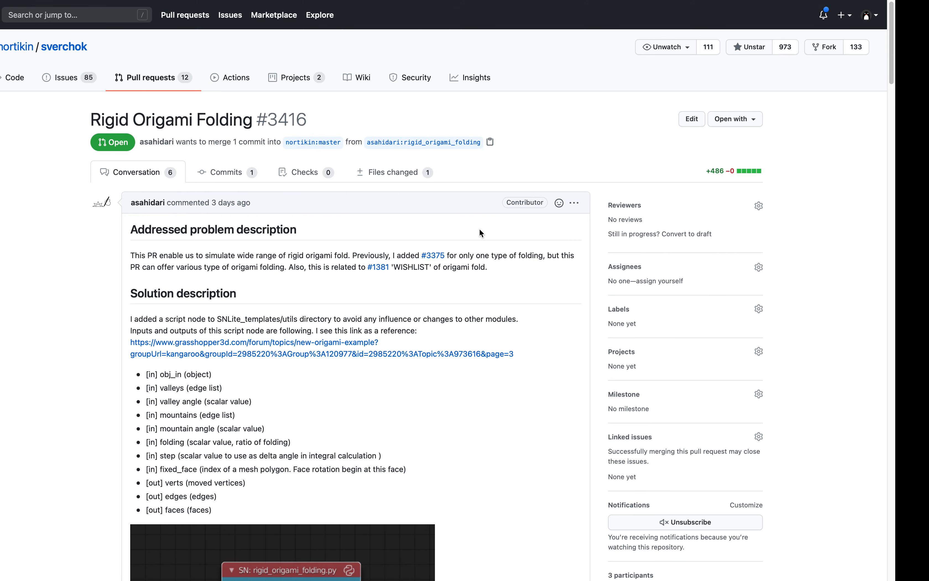
- Open the page showing rigid_origami_folding.py, look through the script and copy its selected code
mouse_move(727, 2)
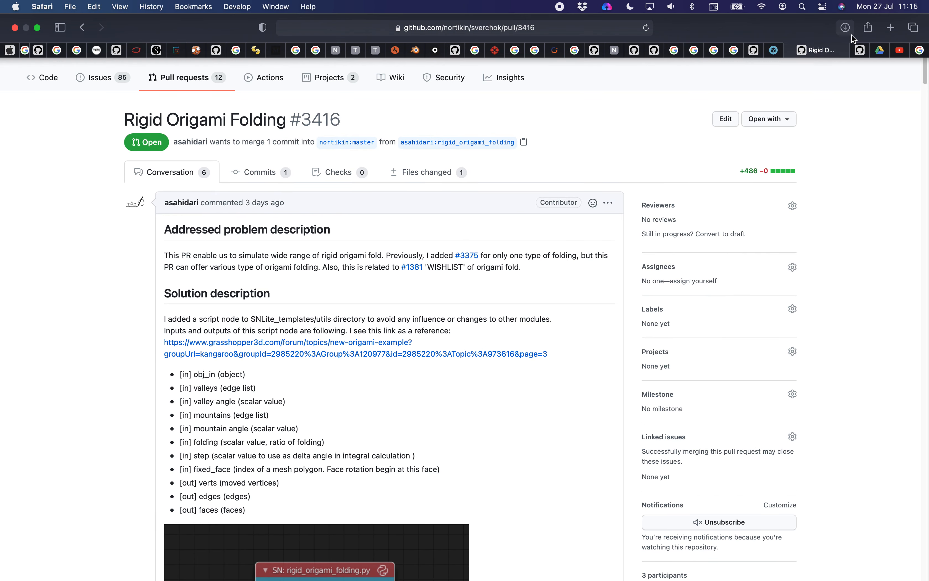
left_click(861, 50)
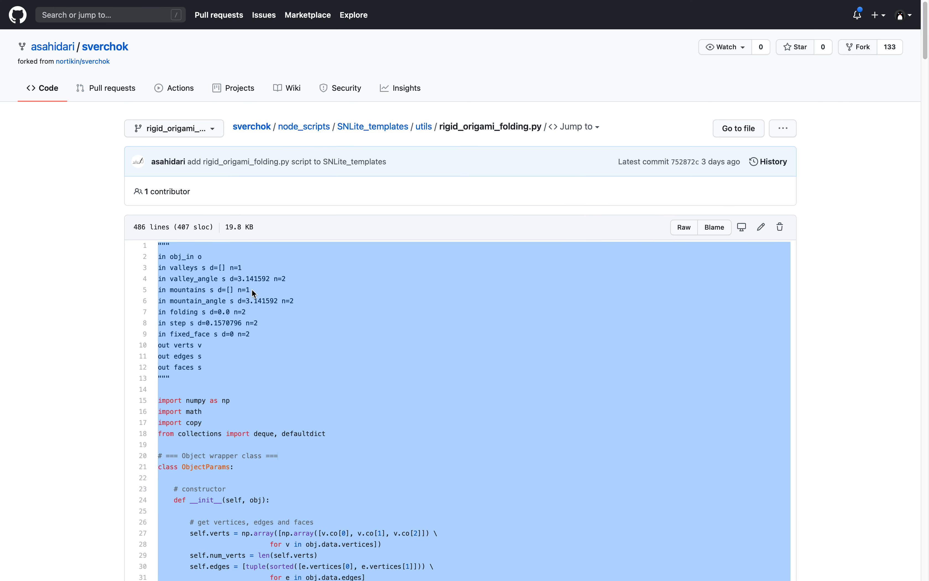
scroll(230, 315, "down", 20)
scroll(249, 326, "up", 20)
scroll(250, 326, "down", 20)
scroll(261, 292, "up", 17)
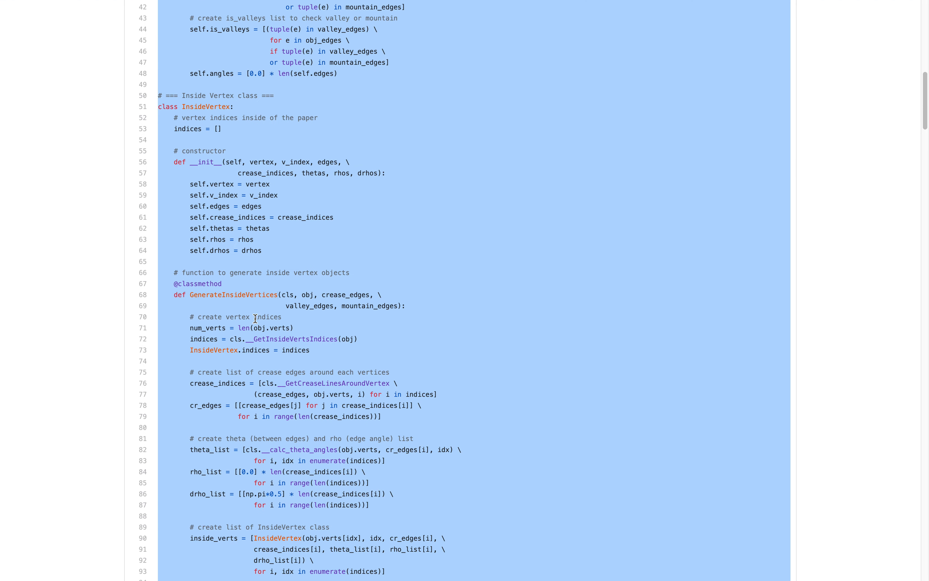
right_click(266, 269)
left_click(293, 305)
- Switch to Blender and enlarge the node editor downward to fit the Origami_Fold_Two node tree
key("super+Tab")
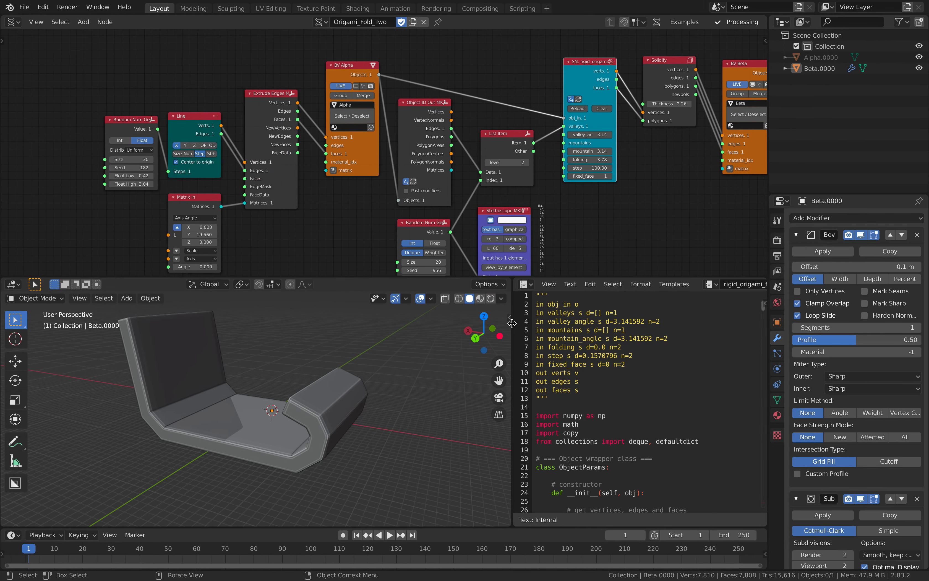
middle_click_drag(348, 347, 360, 378)
middle_click_drag(376, 181, 355, 163)
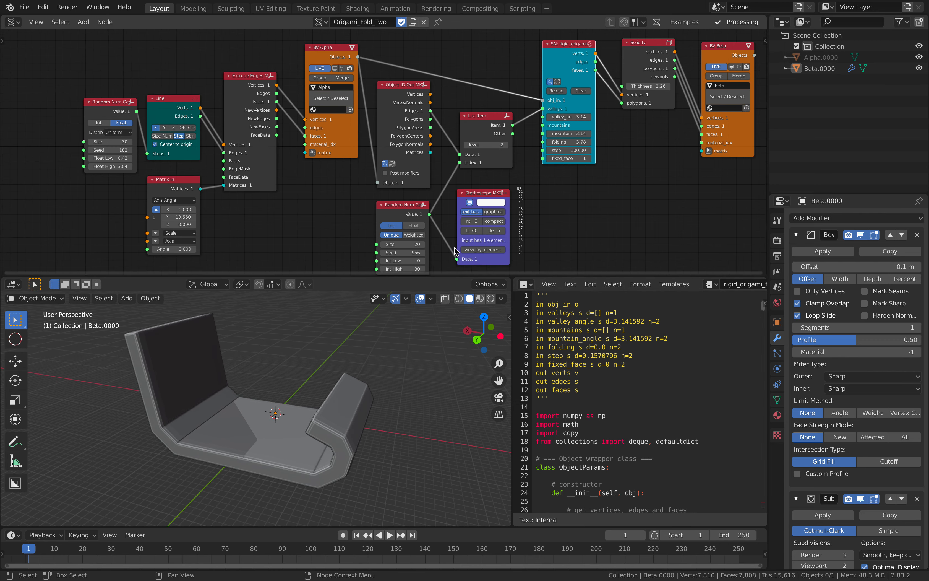
left_click_drag(461, 277, 460, 314)
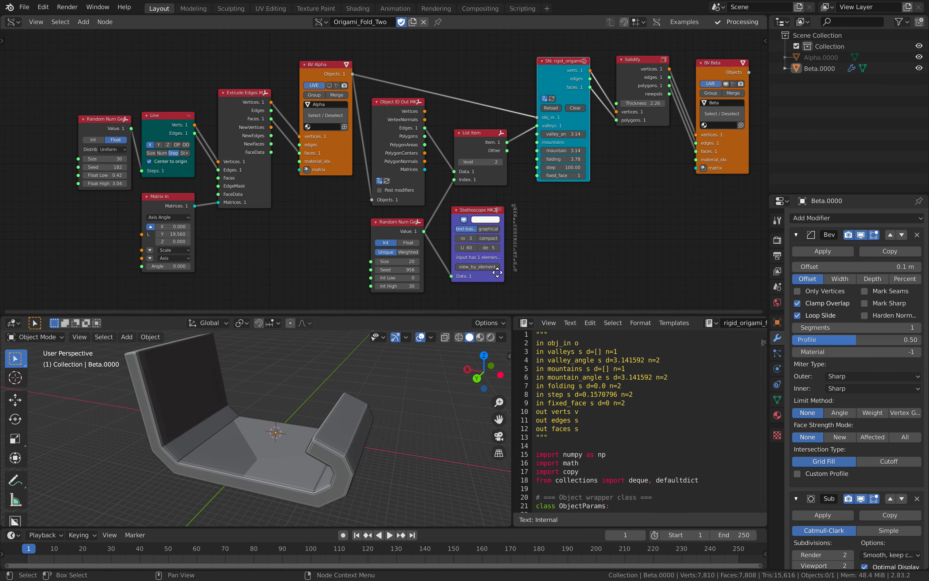
- Examine the Origami_Fold_Two node tree and the folded Beta mesh in the 3D viewport
scroll(561, 239, "up", 2)
middle_click_drag(453, 237, 419, 237)
scroll(417, 243, "down", 1)
scroll(418, 242, "up", 1)
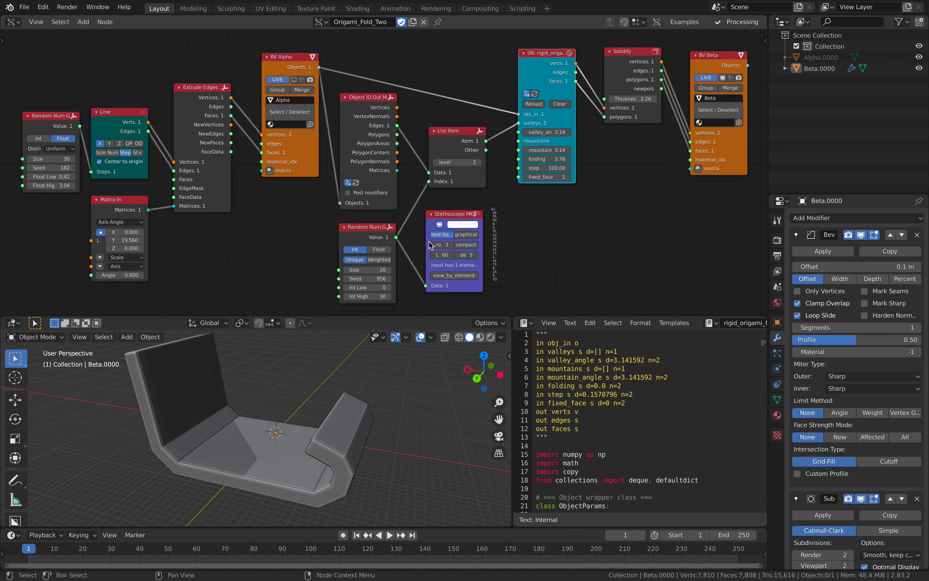
scroll(357, 380, "down", 4)
middle_click_drag(304, 398, 318, 369)
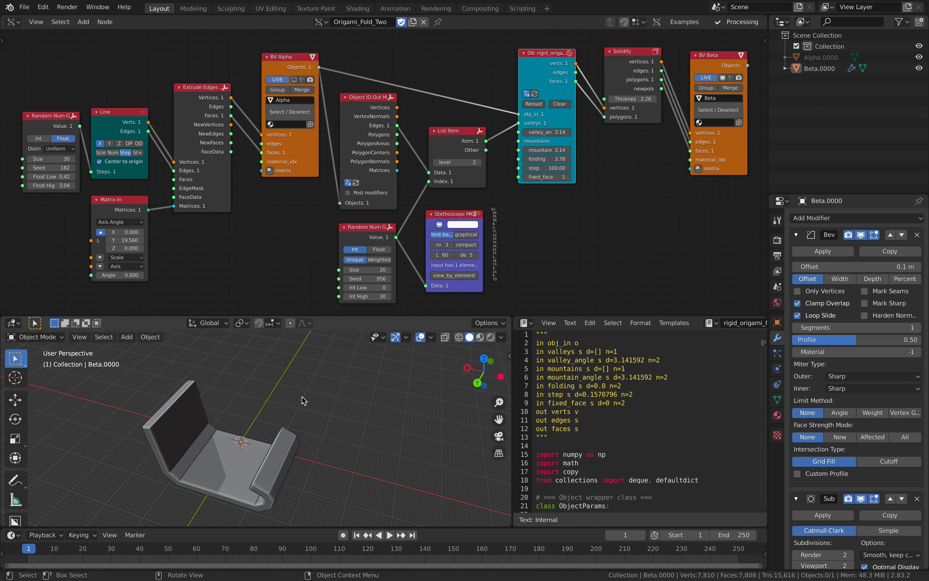
middle_click_drag(322, 269, 261, 251)
middle_click_drag(311, 399, 324, 376)
scroll(334, 381, "up", 2)
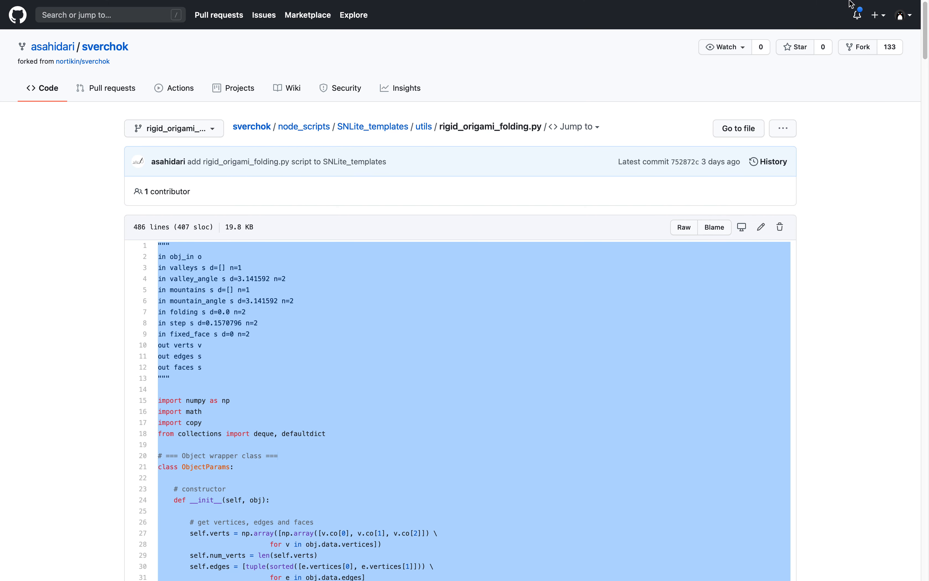
- Switch back to the browser and review the pull request's example node tree and water bomb tessellation examples
mouse_move(852, 3)
left_click(805, 51)
scroll(416, 386, "down", 20)
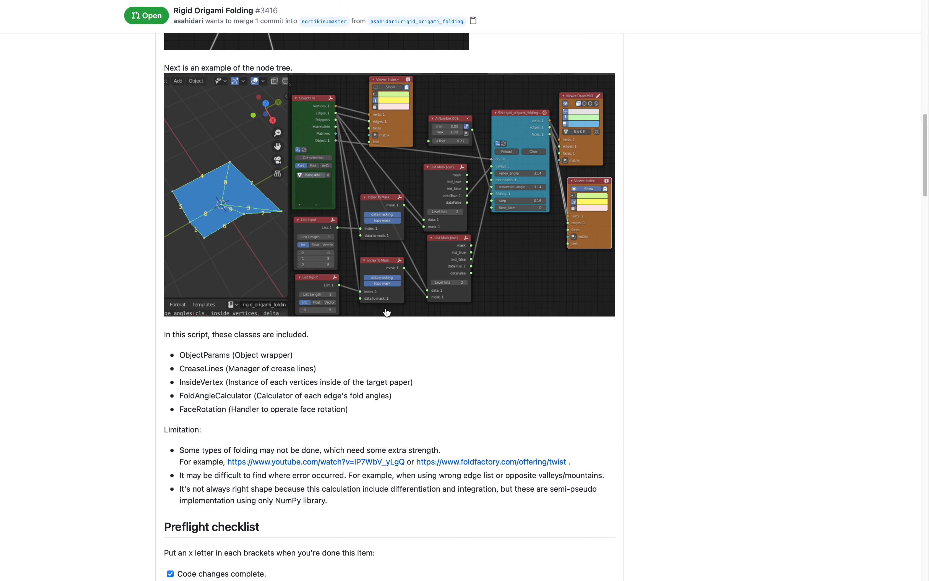
scroll(386, 312, "down", 15)
scroll(332, 361, "down", 3)
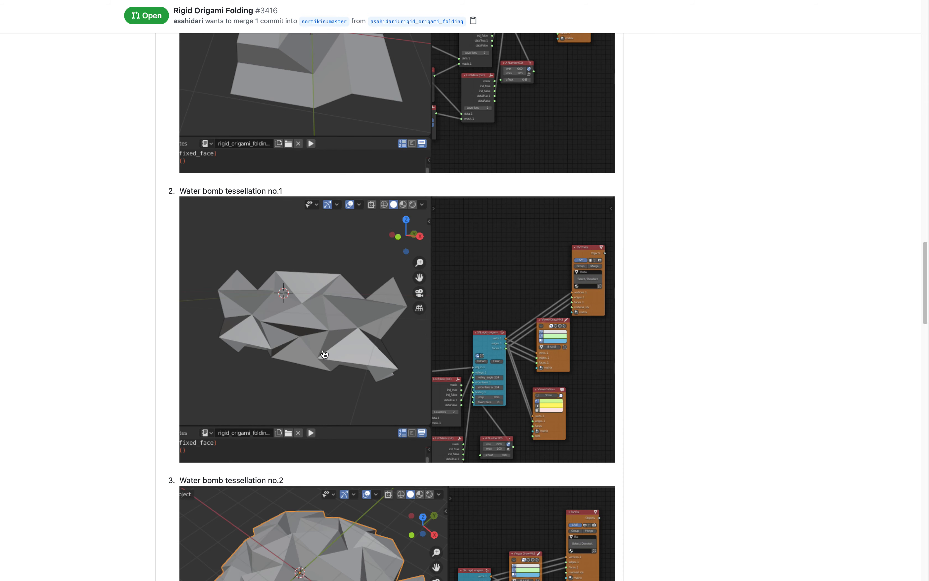
- Switch to Blender and preview the Extrude Edges node's output with a viewer node placed above BV Alpha
key("ctrl+Right")
middle_click_drag(341, 352, 331, 390)
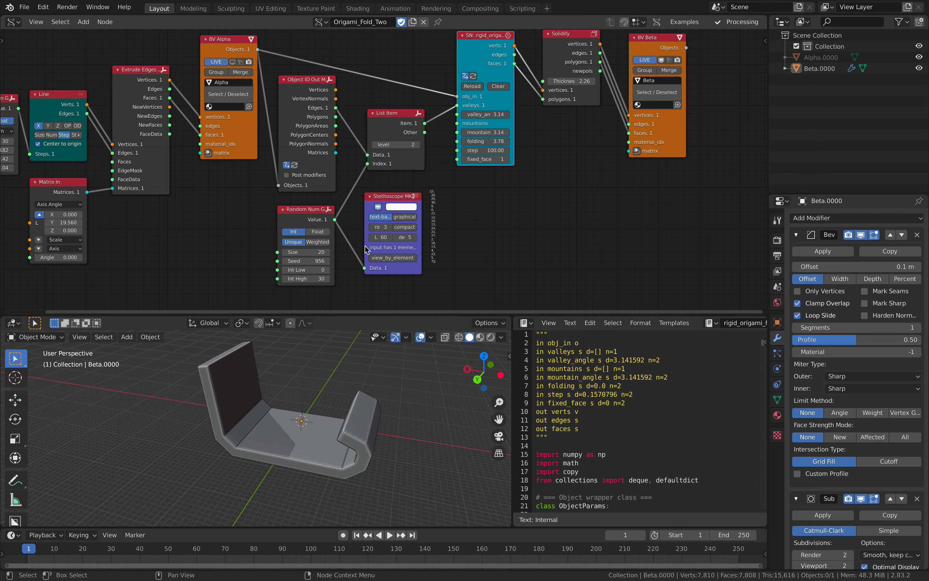
middle_click_drag(374, 200, 425, 205)
middle_click_drag(327, 179, 345, 182)
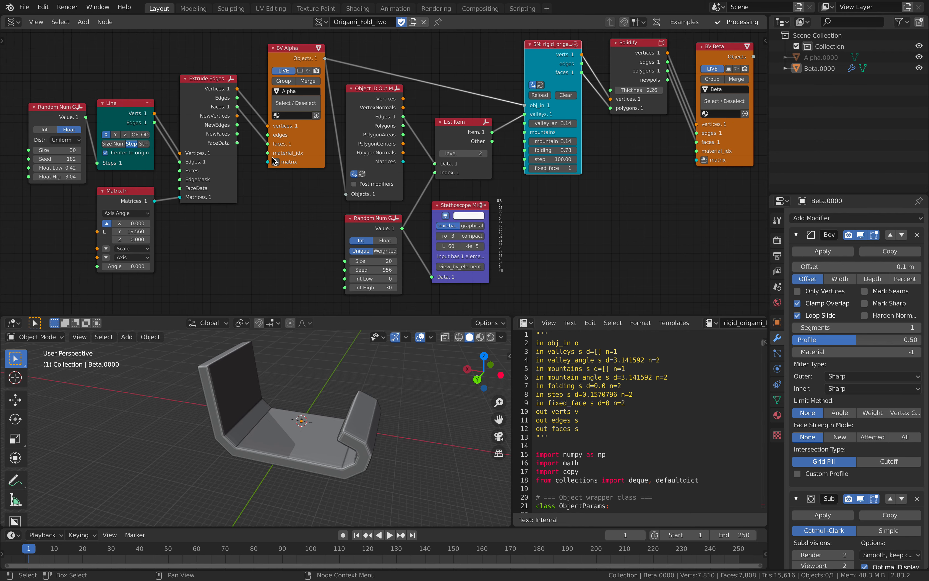
middle_click_drag(269, 166, 265, 178)
middle_click_drag(234, 130, 236, 152)
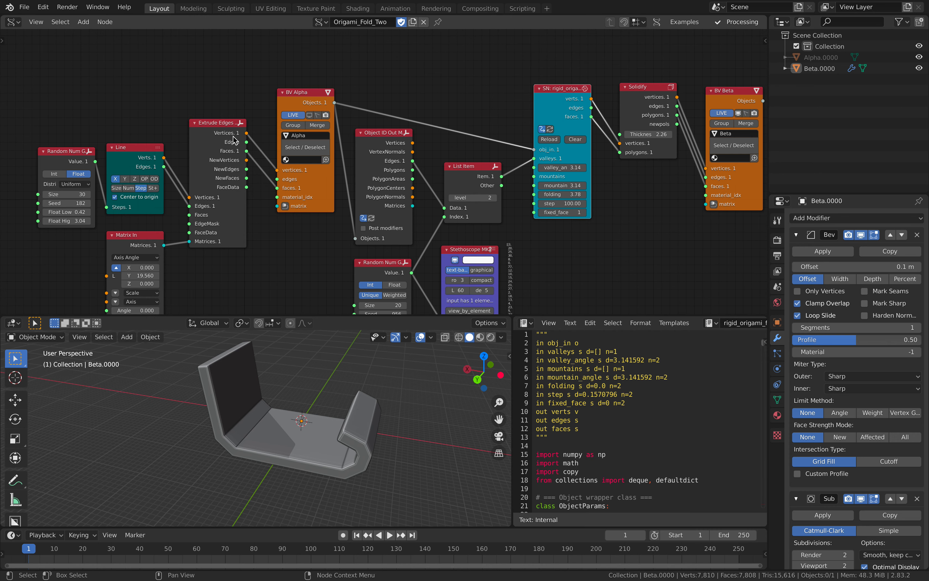
left_click(227, 127, "ctrl+shift")
left_click_drag(331, 80, 335, 45)
middle_click_drag(331, 482, 176, 442)
- Space out the Line node and its Random Num Gen node, and set that generator's seed to 284
middle_click_drag(255, 158, 298, 127)
left_click_drag(161, 116, 162, 96)
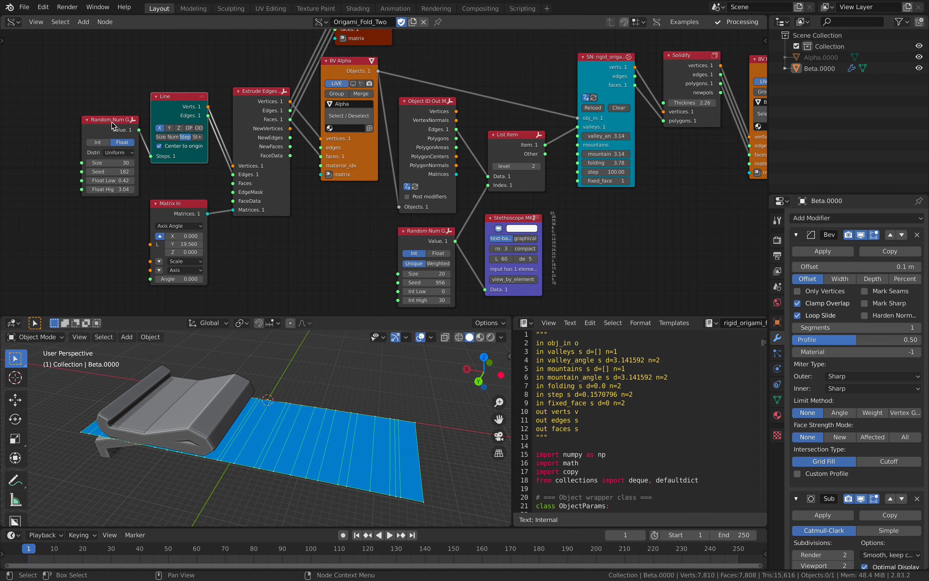
left_click_drag(112, 121, 84, 125)
left_click_drag(177, 99, 172, 87)
left_click_drag(82, 176, 123, 177)
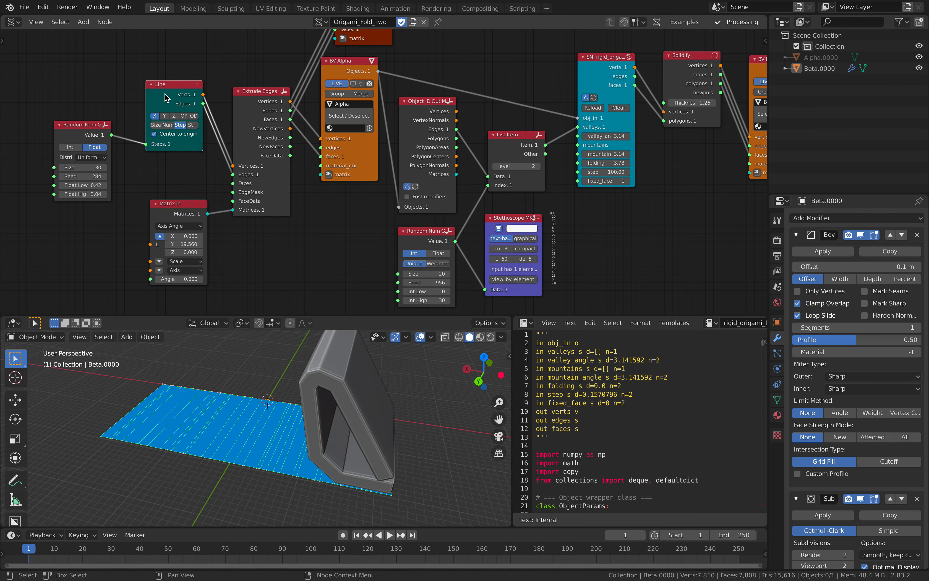
- Tidy the start of the node tree by moving the Line, Random Num Gen, Matrix In and Extrude Edges nodes leftward
left_click_drag(165, 97, 155, 101)
left_click_drag(88, 123, 86, 124)
left_click_drag(176, 203, 157, 191)
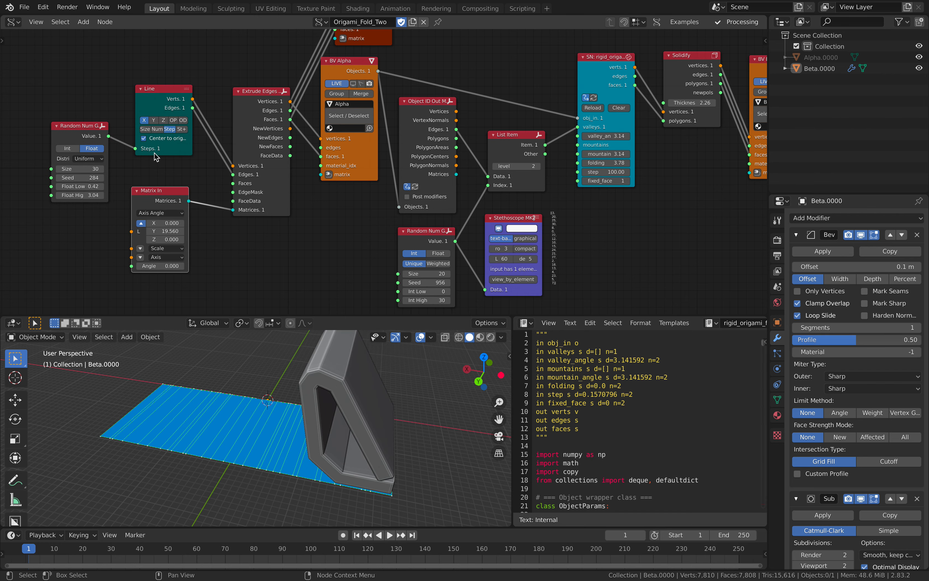
left_click_drag(234, 117, 210, 117)
- Move the BV Alpha node closer to Extrude Edges and shift the Object ID Out node slightly toward it
middle_click_drag(280, 380, 318, 411)
mouse_move(239, 420)
middle_mouse_down()
mouse_move(260, 427)
mouse_move(238, 408)
mouse_move(235, 416)
middle_mouse_up()
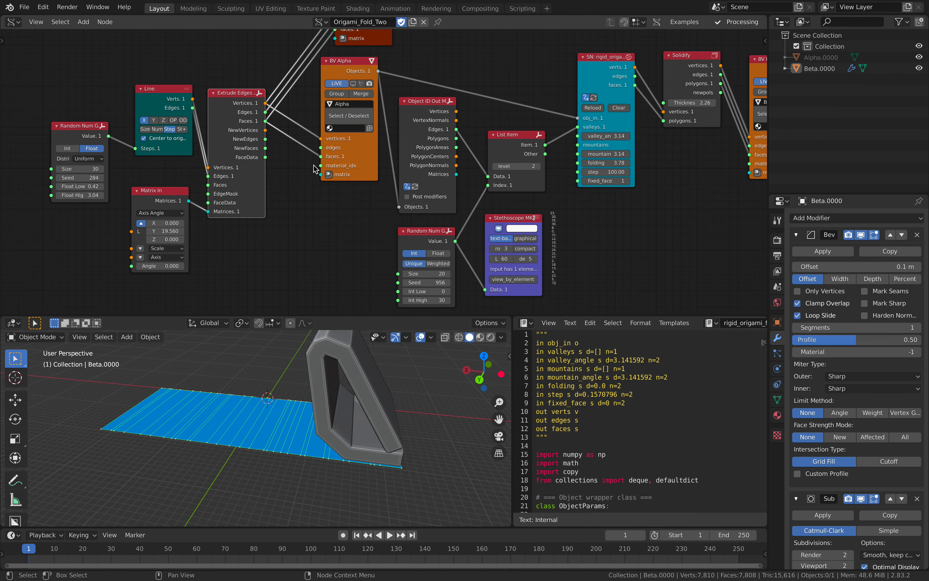
middle_click_drag(326, 170, 270, 168)
scroll(294, 249, "down", 1)
mouse_move(335, 404)
middle_mouse_down()
mouse_move(330, 385)
mouse_move(331, 407)
middle_mouse_up()
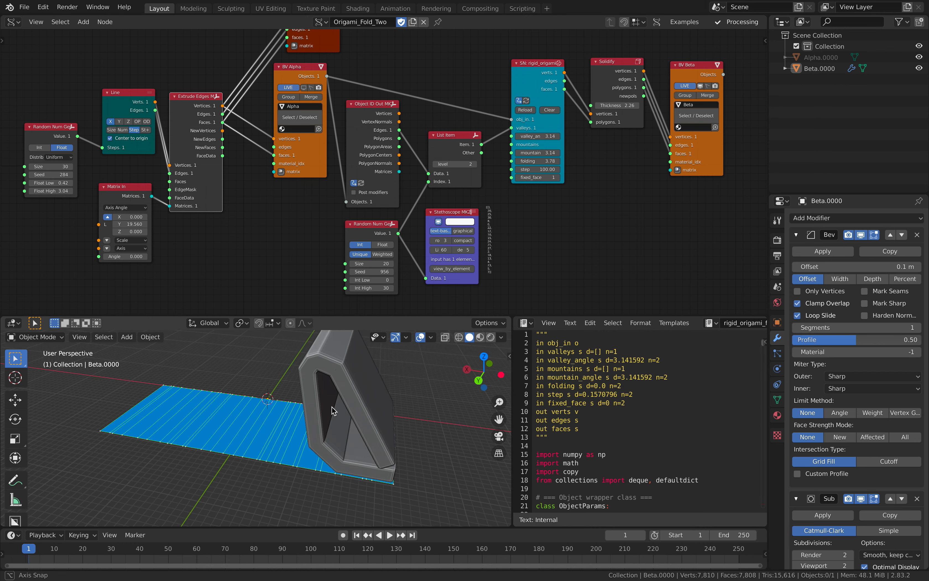
middle_click_drag(323, 257, 320, 285)
left_click_drag(301, 95, 244, 105)
scroll(250, 140, "up", 2)
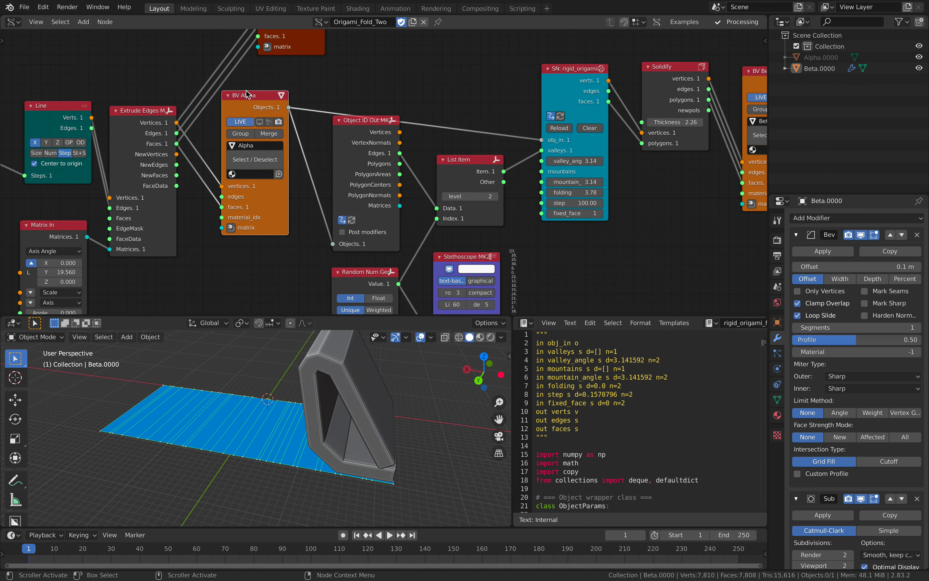
left_click_drag(356, 127, 340, 136)
- Reposition the List Item, Stethoscope and lower Random Num Gen nodes around the Object ID Out node
middle_click_drag(356, 160, 275, 142)
left_click_drag(373, 153, 360, 152)
middle_click_drag(329, 150, 243, 162)
left_click_drag(303, 159, 312, 160)
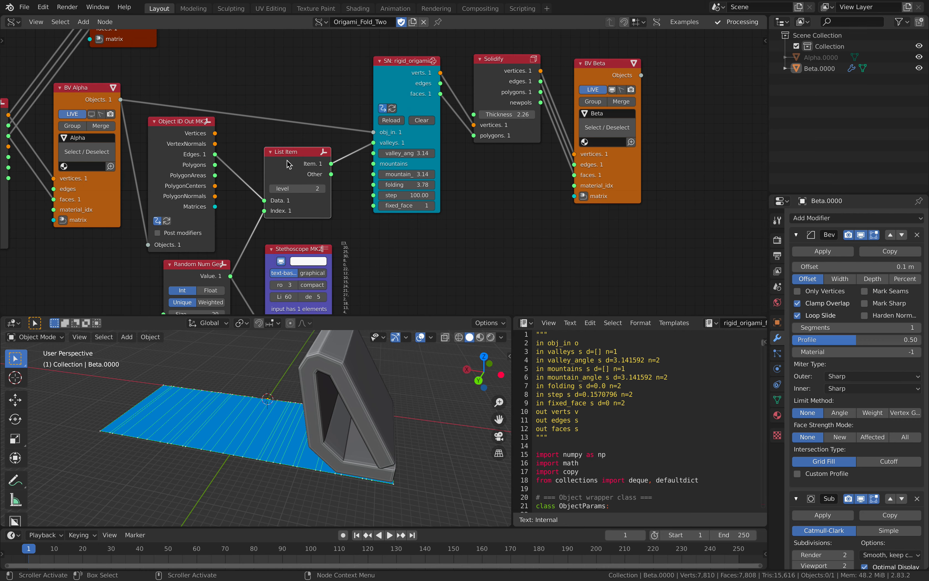
left_click_drag(299, 252, 272, 253)
left_click_drag(217, 265, 191, 263)
- Spread the rigid_origami_folding script node, Solidify and BV Beta farther apart along the end of the tree
left_click_drag(397, 72, 411, 72)
middle_click_drag(484, 88, 428, 109)
left_click_drag(443, 82, 468, 77)
left_click_drag(543, 84, 603, 81)
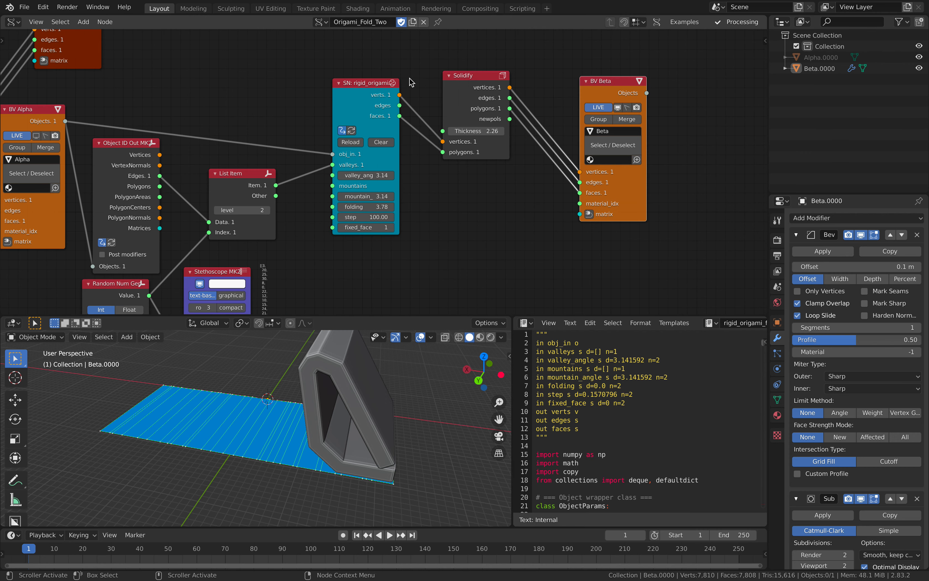
left_click_drag(474, 79, 498, 80)
- Shift the rigid_origami_folding script node slightly right and widen it to fit its full title and parameter names
scroll(497, 80, "up", 2)
left_click_drag(354, 87, 362, 86)
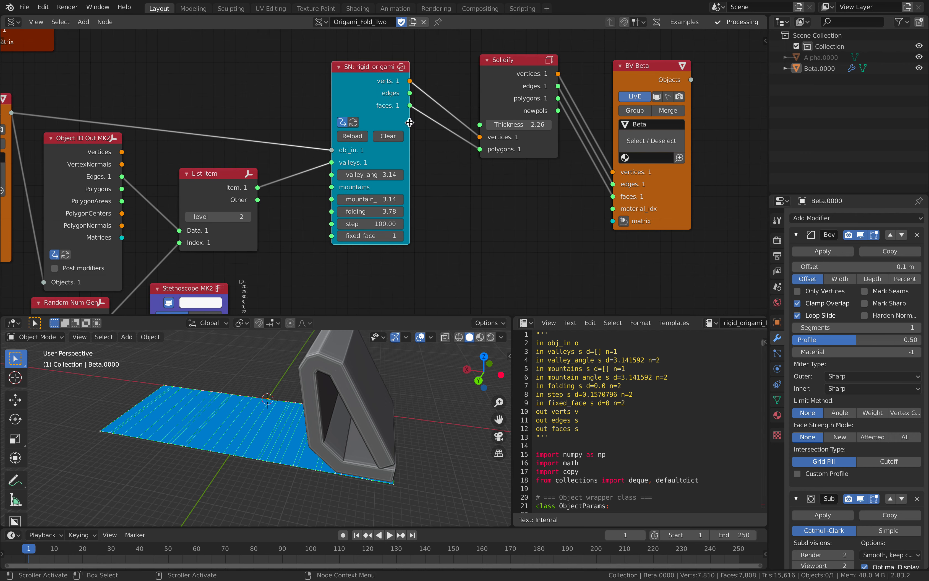
left_click_drag(409, 122, 444, 123)
scroll(444, 122, "down", 2)
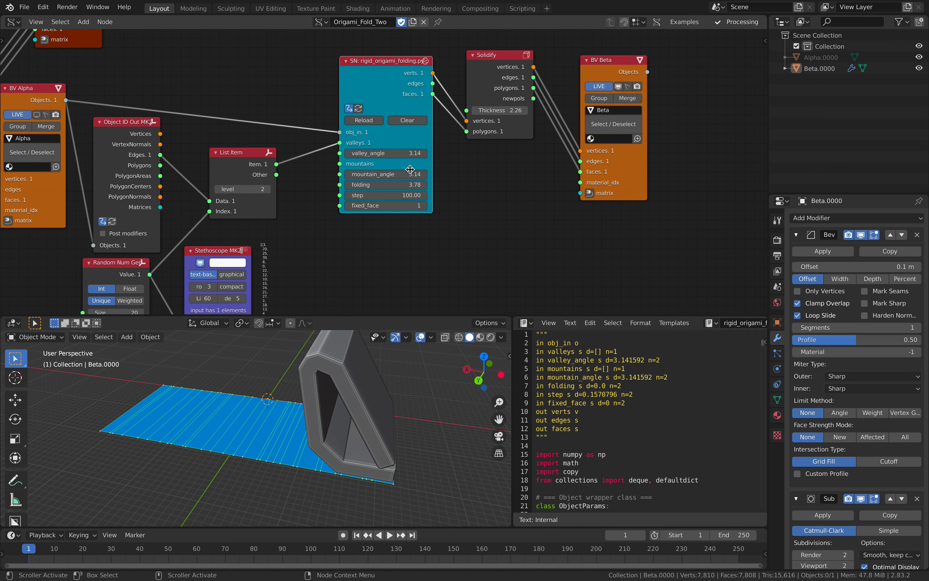
- Set the script node's folding to 3.83 and the seed of the integer Random Num Gen to 978
mouse_move(392, 184)
left_mouse_down()
mouse_move(407, 185)
mouse_move(369, 184)
mouse_move(388, 185)
left_mouse_up()
middle_click_drag(449, 230, 491, 162)
scroll(478, 166, "down", 1)
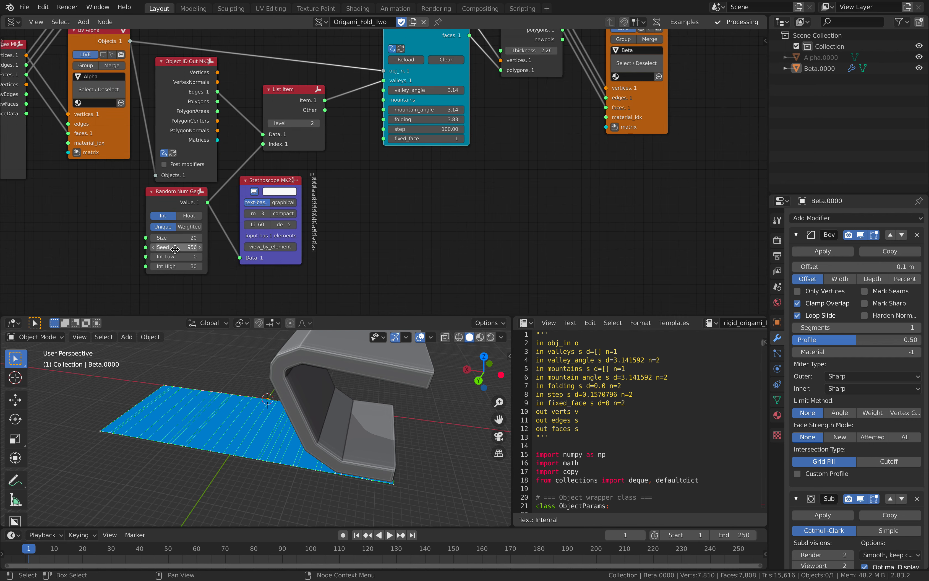
left_click_drag(175, 249, 196, 250)
middle_click_drag(377, 234, 349, 242)
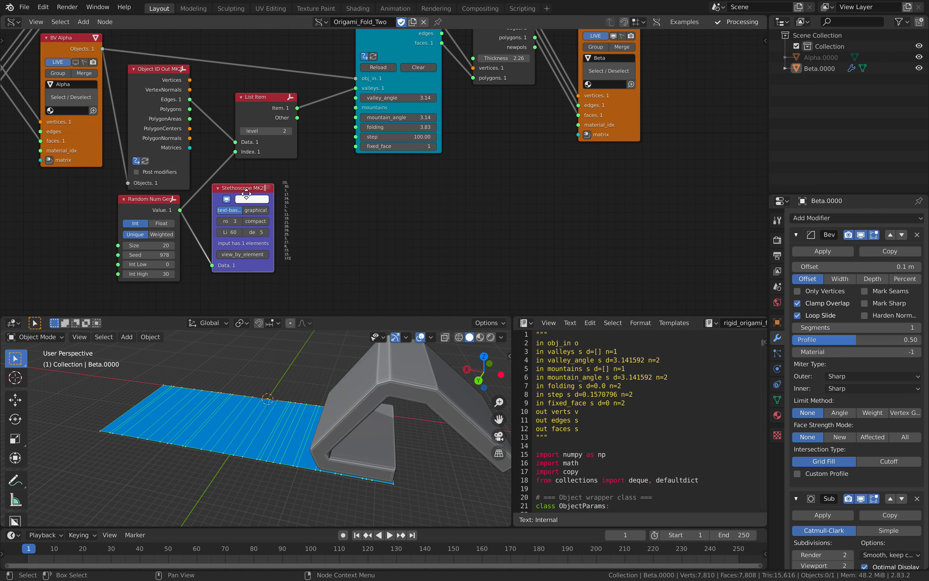
- Reposition the Stethoscope and List Item nodes and set the seed of the integer Random Num Gen to 1064
left_click_drag(244, 192, 254, 199)
left_click_drag(267, 112, 256, 118)
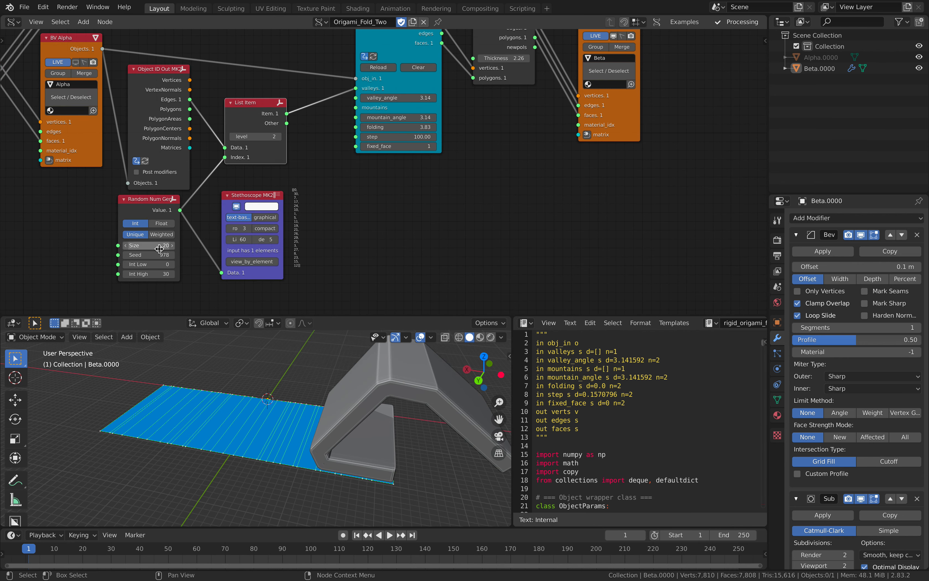
left_click_drag(149, 254, 180, 255)
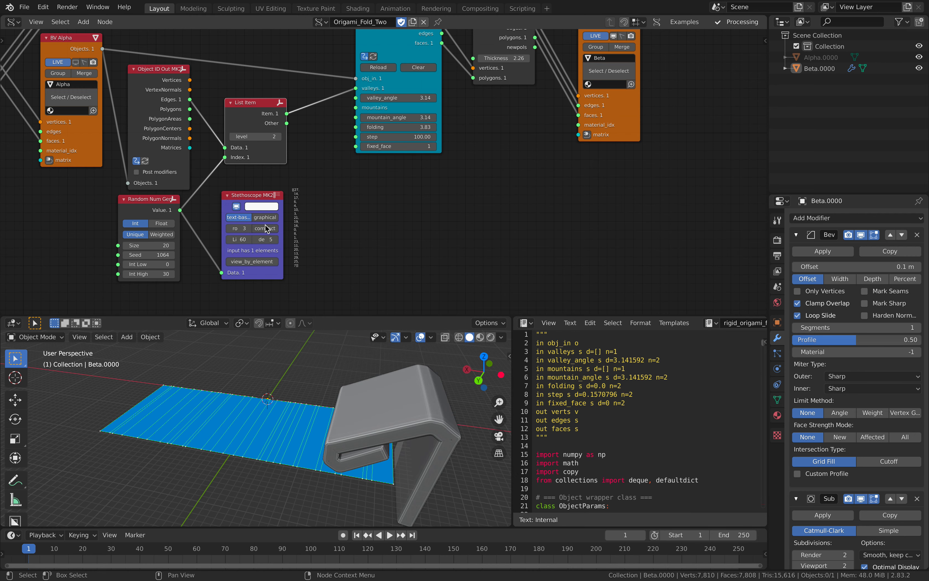
middle_click_drag(370, 88, 354, 96)
left_click_drag(249, 201, 252, 206)
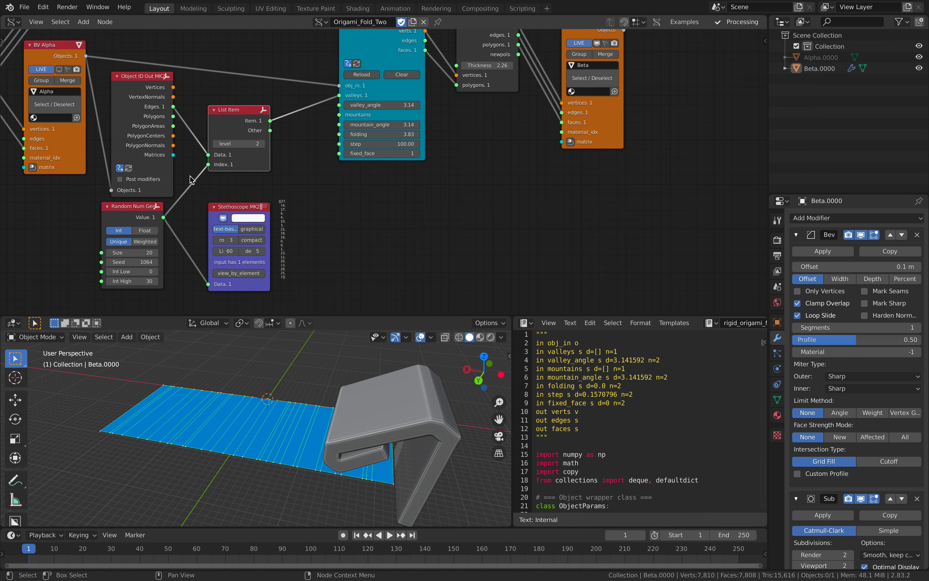
- Duplicate the List Item and integer Random Num Gen below the script node and connect Object ID Out's Edges to the copied List Item's Data
key("shift+d")
left_click(342, 276)
middle_click_drag(337, 207, 331, 223)
left_click(309, 204)
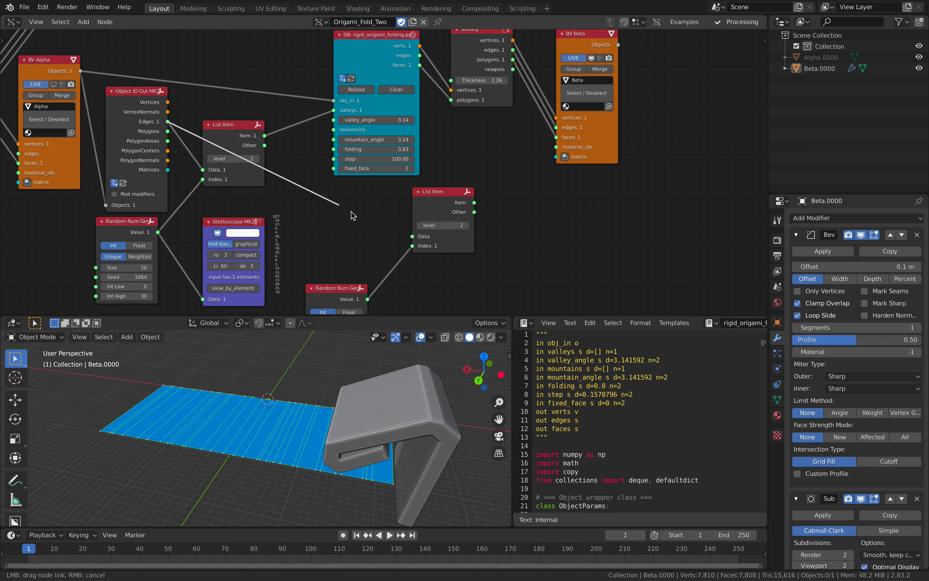
left_click_drag(441, 203, 430, 218)
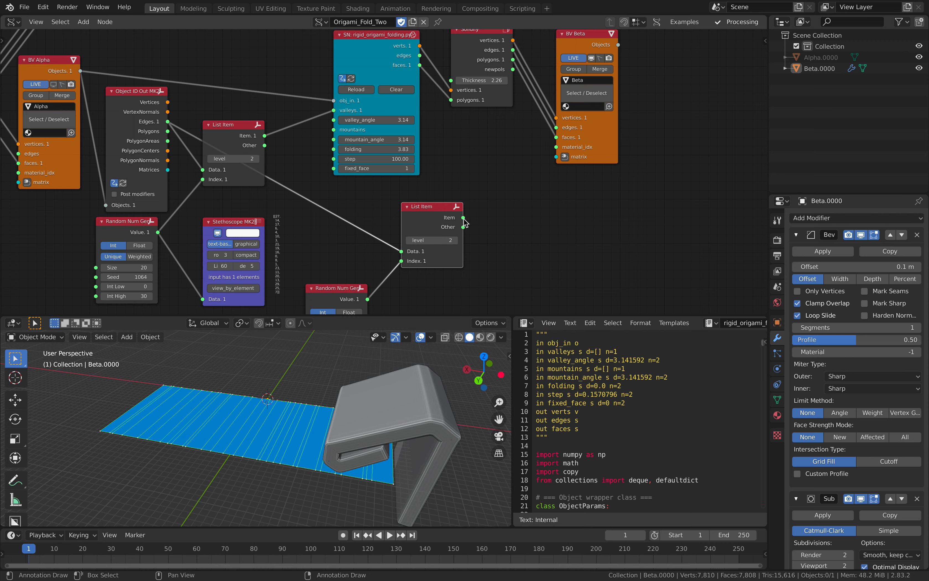
- Set the duplicated Random Num Gen's seed to 1100 and connect the copied List Item's Item output to the script node's mountains input
middle_click_drag(356, 274, 342, 237)
scroll(342, 237, "down", 2)
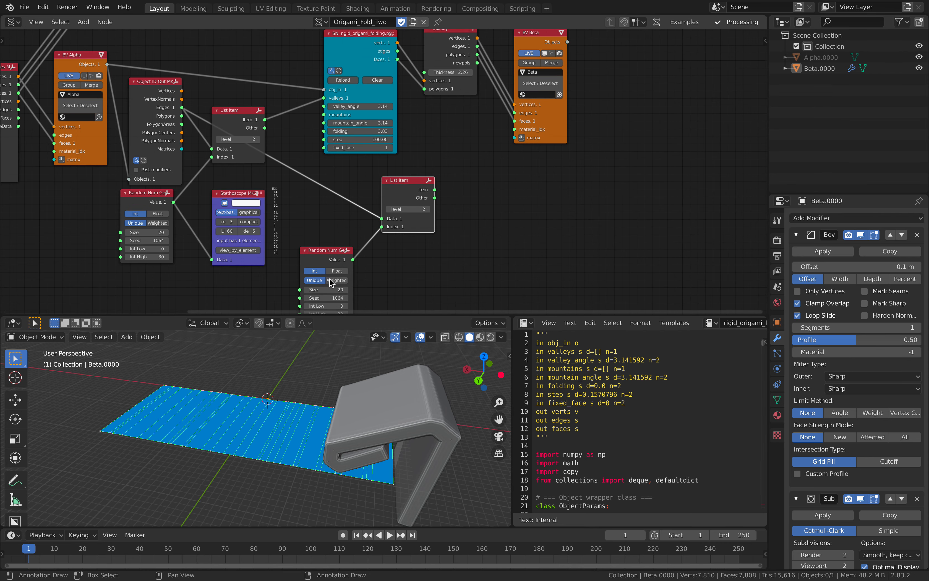
middle_click_drag(312, 274, 303, 260)
scroll(325, 202, "up", 1)
middle_click_drag(326, 201, 316, 223)
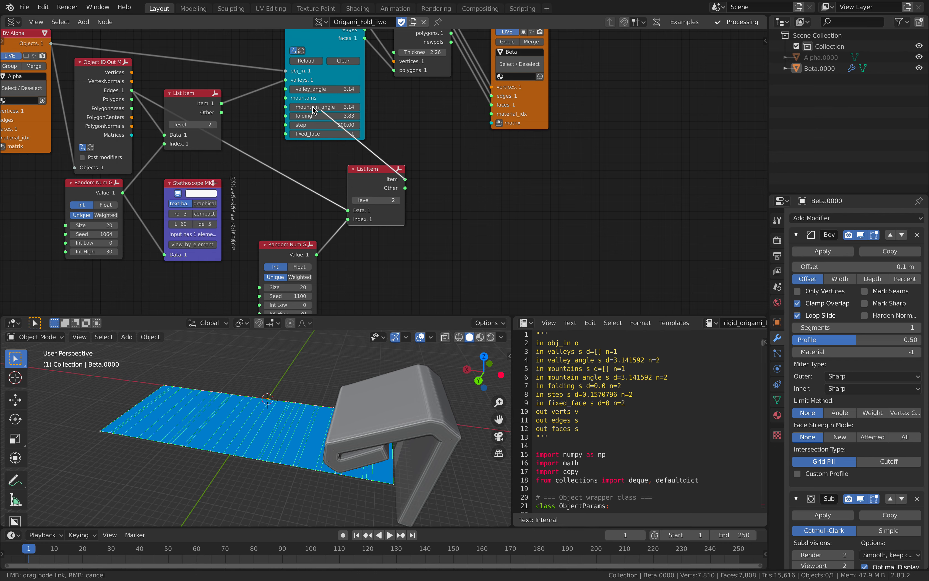
left_click_drag(292, 102, 291, 100)
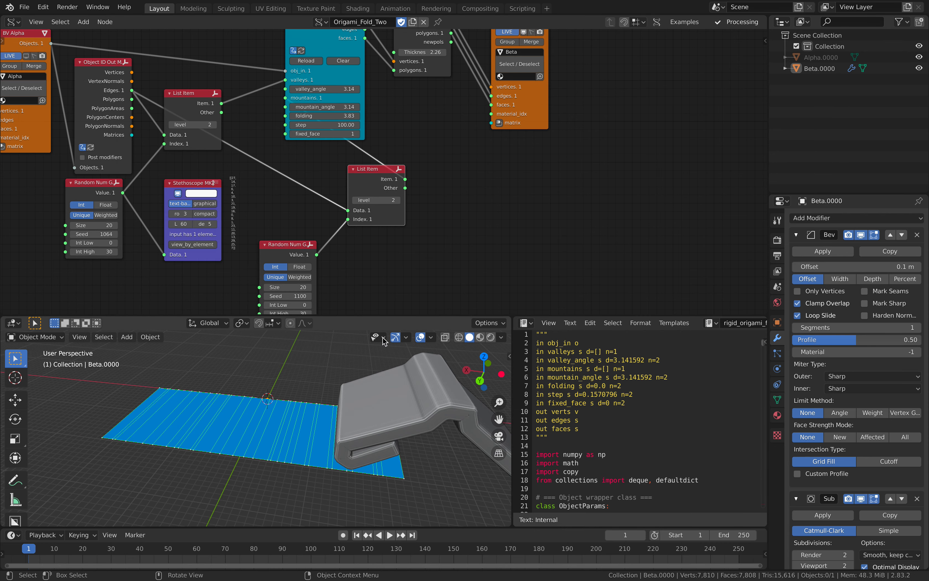
- Set the duplicated Random Num Gen's seed to 1176, the original integer one's seed to 1010 and the script node's folding to 3.89
middle_click_drag(322, 274, 338, 235)
left_click_drag(304, 257, 318, 257)
middle_click_drag(456, 234, 474, 225)
left_click_drag(322, 249, 337, 248)
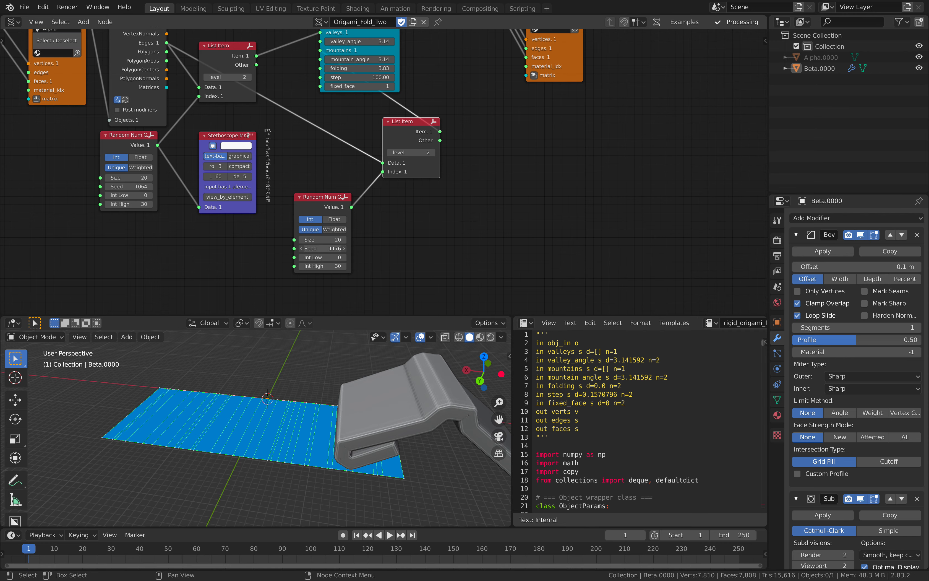
middle_click_drag(208, 198, 214, 209)
left_click_drag(146, 197, 125, 197)
middle_click_drag(345, 146, 348, 176)
left_click_drag(370, 112, 374, 112)
scroll(363, 334, "down", 1)
middle_click_drag(363, 337, 235, 417)
scroll(231, 417, "up", 2)
middle_click_drag(310, 221, 334, 213)
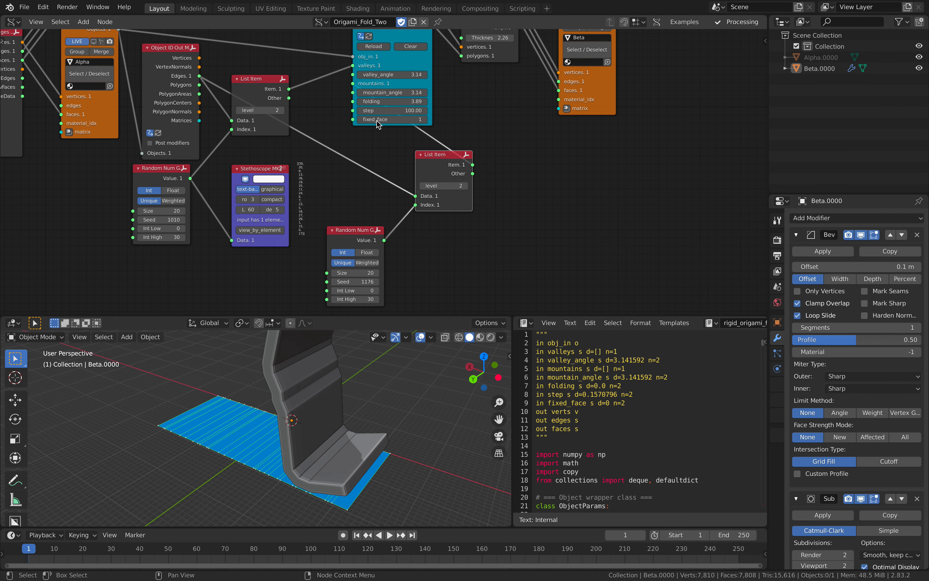
- Save the blend file and set the Y location of the Matrix In node to 30.420
middle_click_drag(214, 116, 311, 147)
scroll(334, 123, "down", 2)
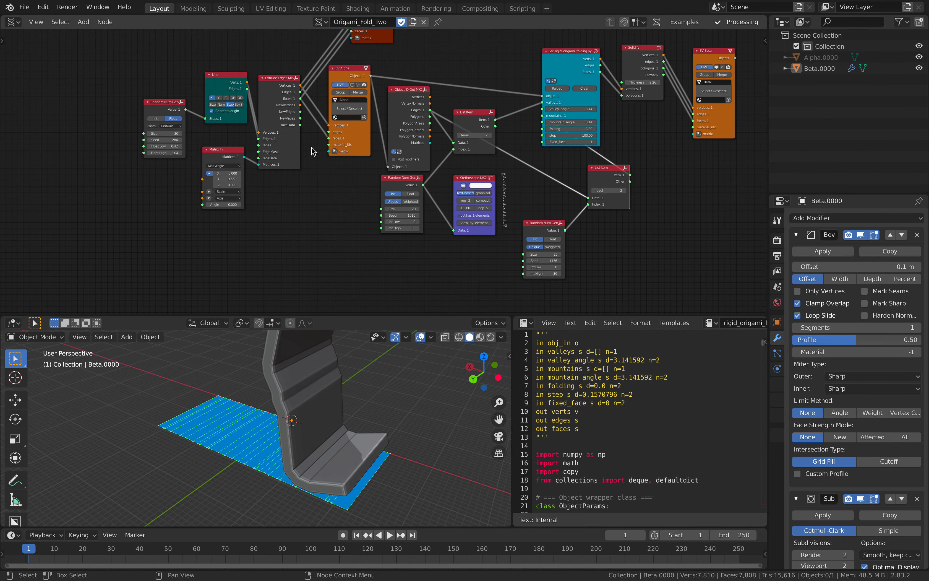
scroll(225, 186, "up", 1)
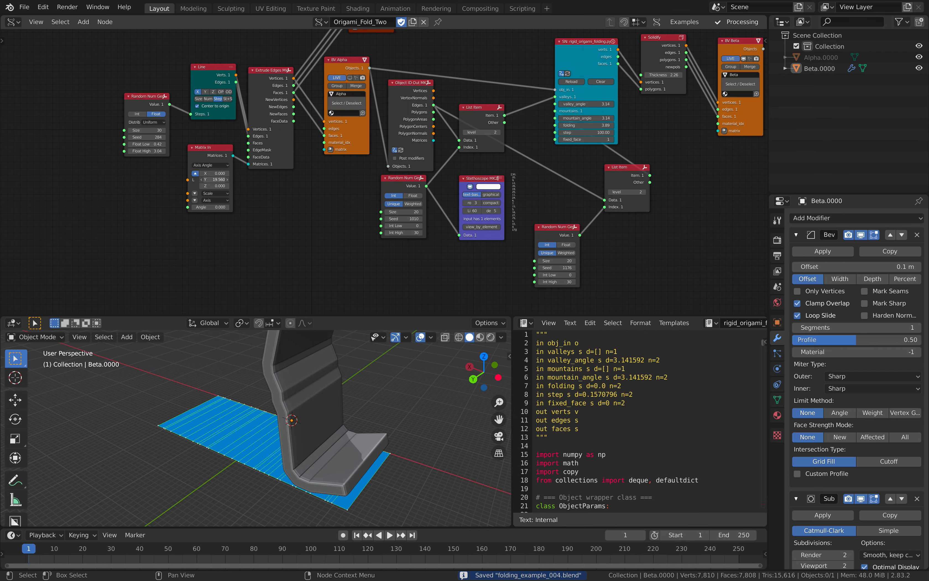
scroll(351, 416, "up", 4)
scroll(352, 416, "down", 2)
mouse_move(351, 416)
middle_mouse_down()
mouse_move(344, 389)
mouse_move(376, 409)
mouse_move(354, 398)
middle_mouse_up()
middle_click_drag(373, 246, 350, 200)
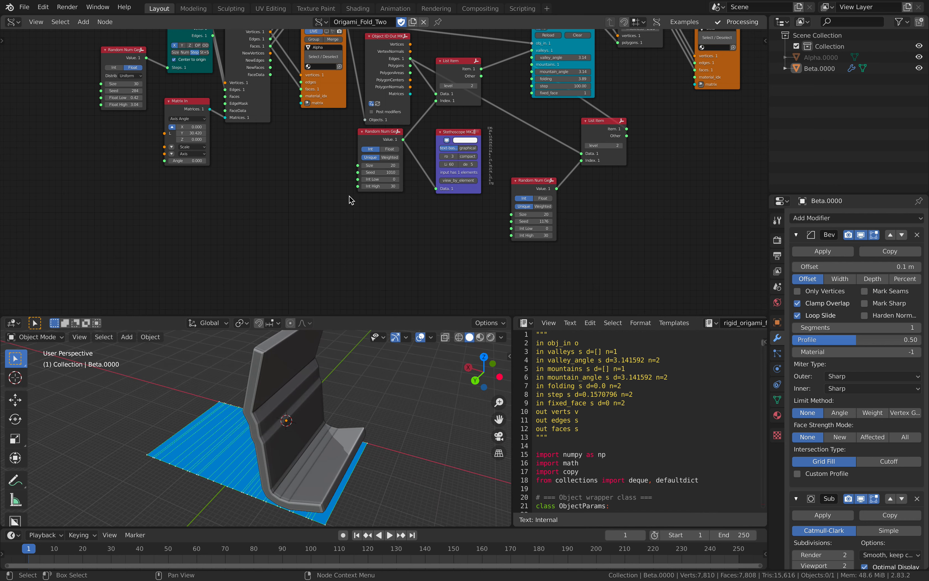
- Set the script node's folding to 3.87 and save the file
middle_click_drag(263, 380, 296, 458)
scroll(425, 229, "up", 2)
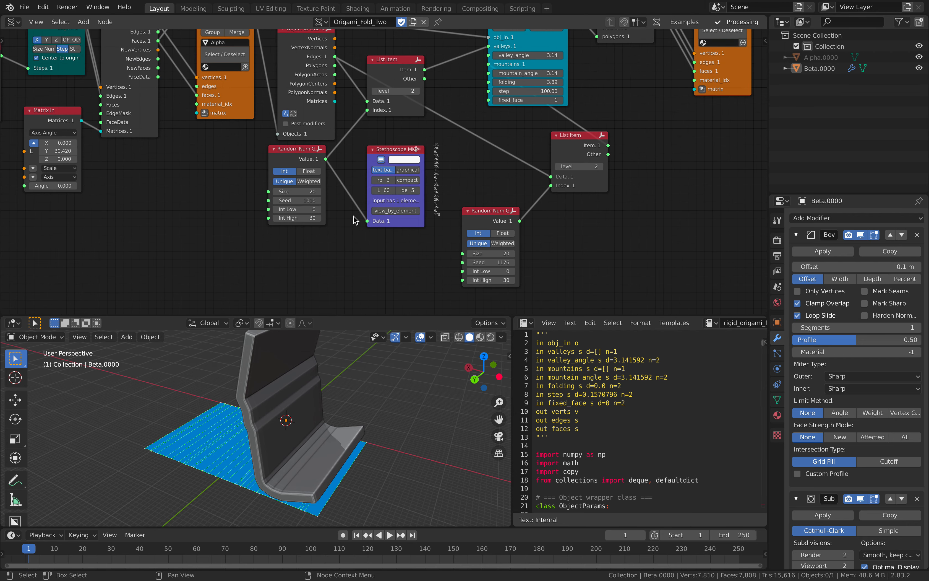
left_click_drag(515, 106, 513, 105)
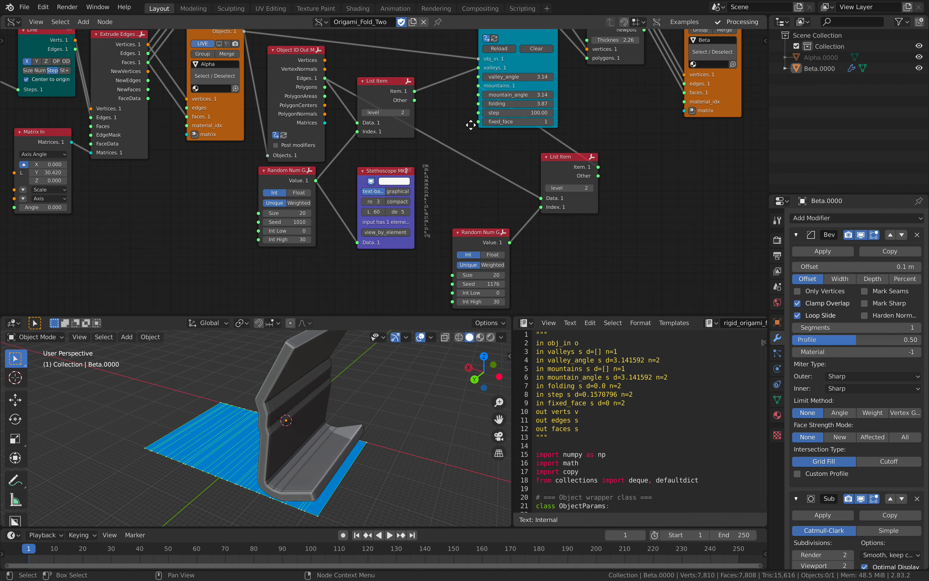
scroll(484, 276, "left", 1, "ctrl")
key("ctrl+s")
- Set the mountain Random Num Gen's seed to 1206 and the valley one's to 1074, and save the file
left_click_drag(485, 284, 497, 284)
left_click_drag(292, 222, 305, 222)
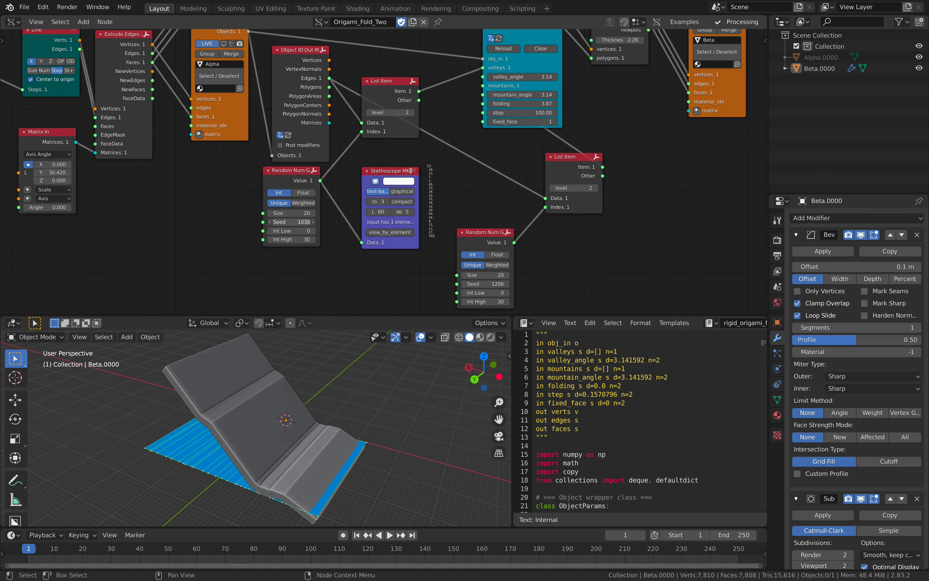
left_click_drag(291, 222, 309, 222)
middle_click_drag(387, 377, 348, 402)
key("ctrl+s")
- Set the Solidify node's thickness to 1.50 and save the file
scroll(370, 156, "down", 3)
scroll(477, 111, "up", 2)
middle_click_drag(478, 111, 391, 180)
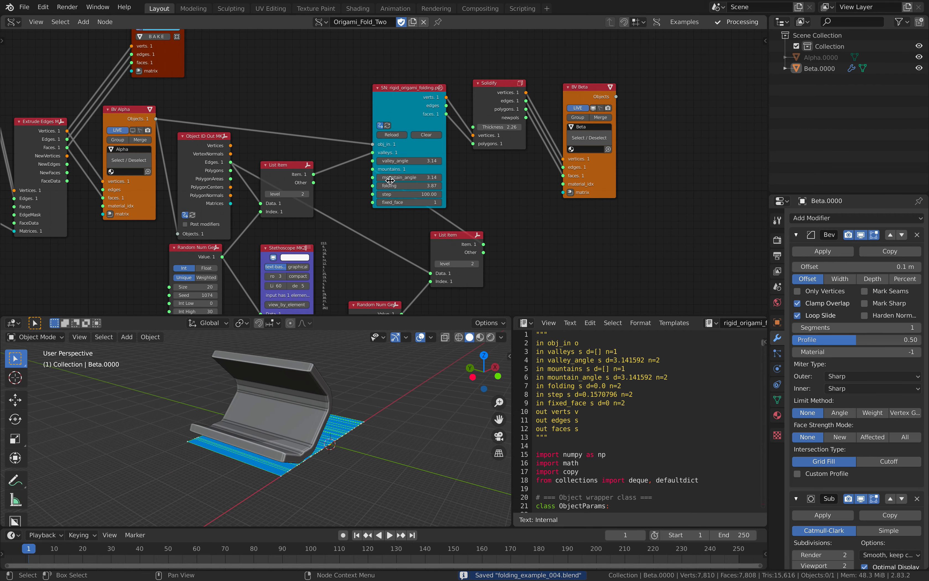
scroll(390, 180, "up", 1)
left_click_drag(518, 120, 495, 119)
middle_click_drag(329, 404, 353, 410)
key("ctrl+s")
- Enlarge the text editor area and copy the entire rigid_origami_folding script
middle_click_drag(401, 195, 364, 172)
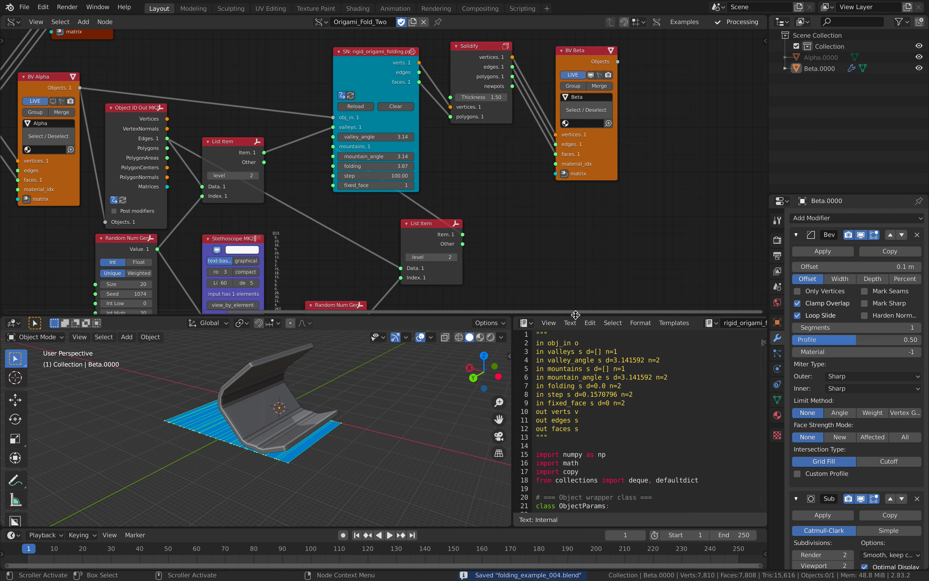
left_click_drag(575, 315, 576, 210)
left_click_drag(512, 279, 364, 278)
left_click(492, 301)
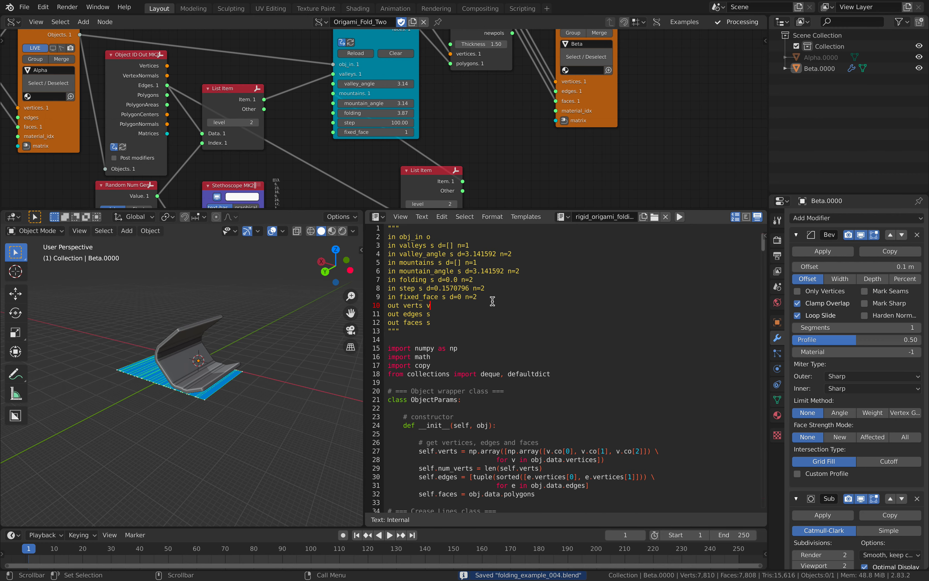
key("ctrl+a")
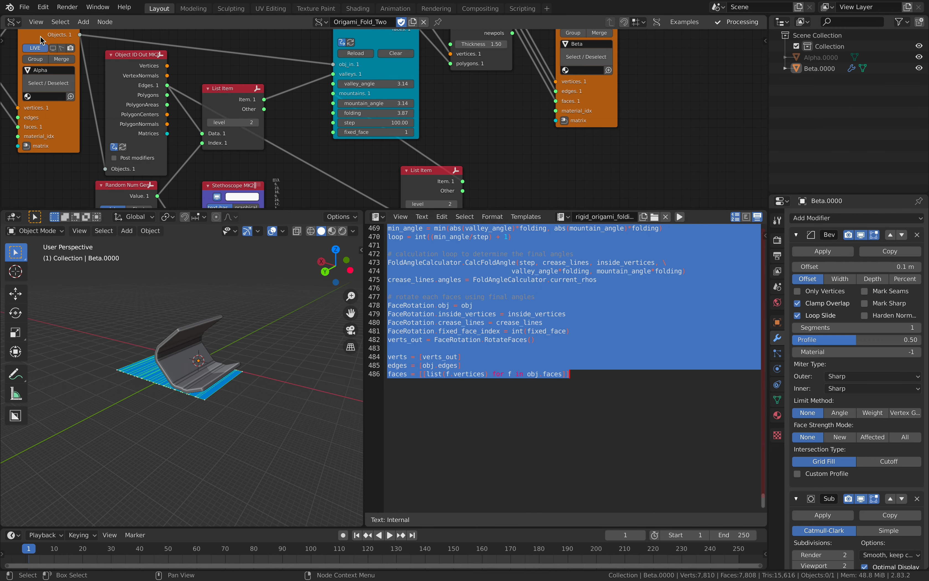
- Start a new blend file and delete all of its default objects
left_click(24, 7)
mouse_move(62, 19)
left_click(140, 19)
key("a")
key("x")
left_click(450, 222)
- Split the viewport into one upper and two lower areas, and create a new text in a text editor in one lower area
left_click_drag(765, 17, 429, 248)
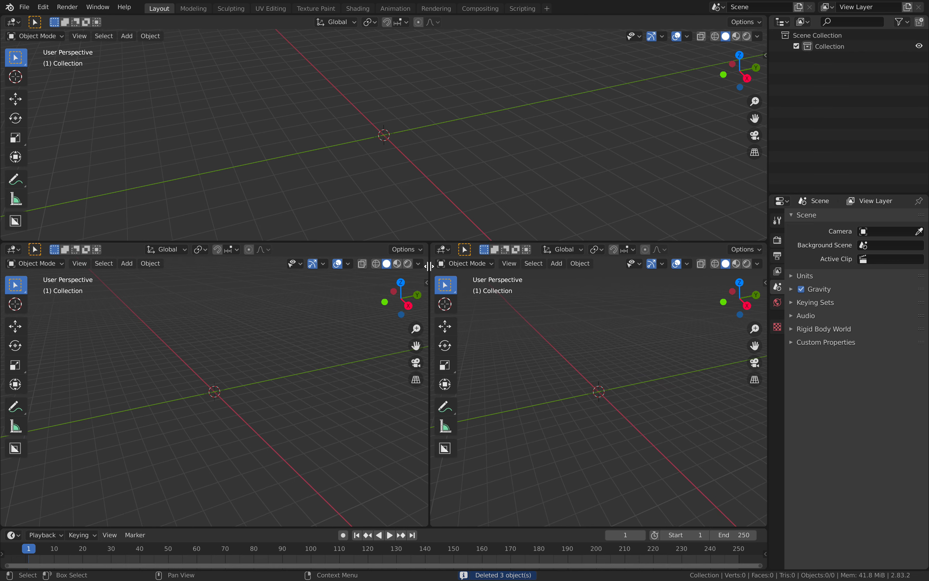
left_click(443, 249)
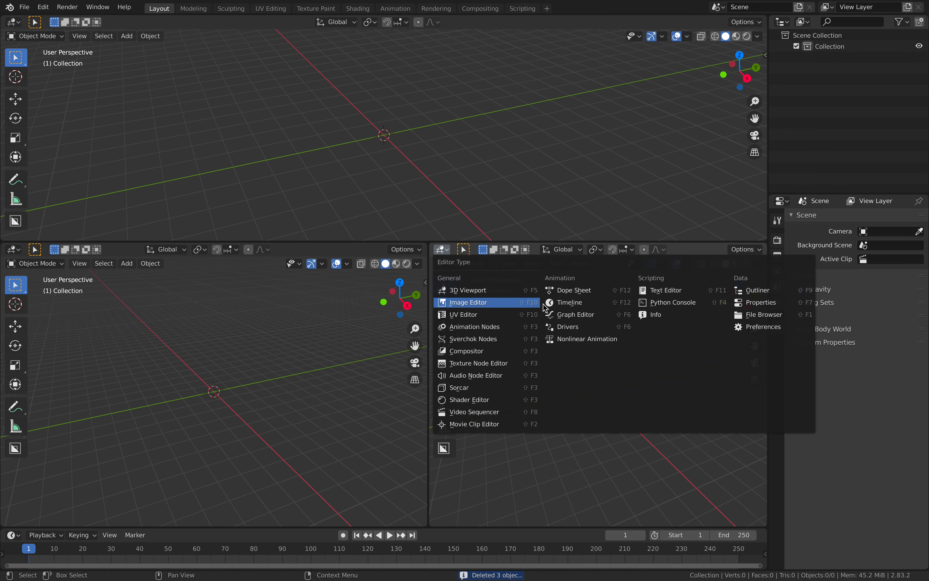
left_click(661, 290)
left_click(592, 254)
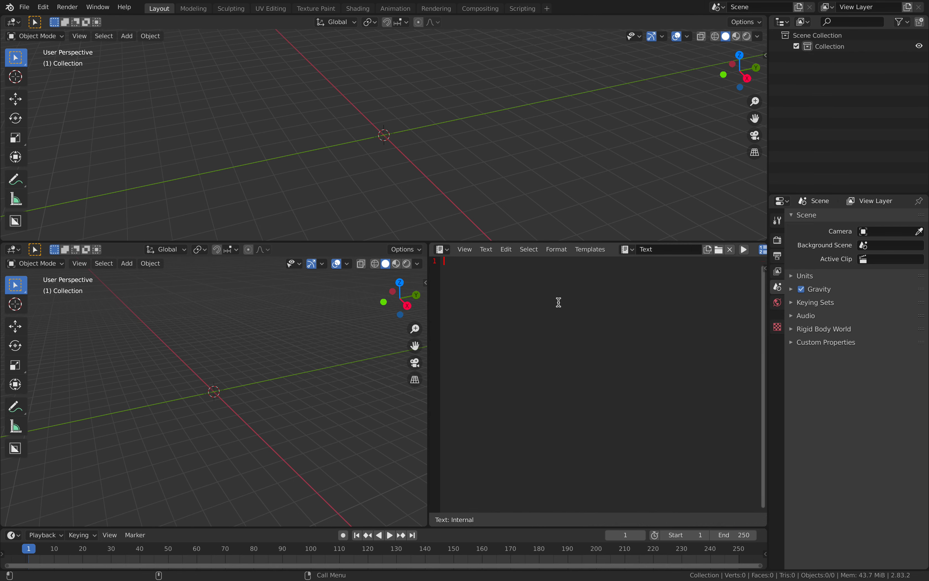
- Paste the copied script into the new text and name it rigidorigami.py
key("ctrl+v")
scroll(580, 326, "up", 9)
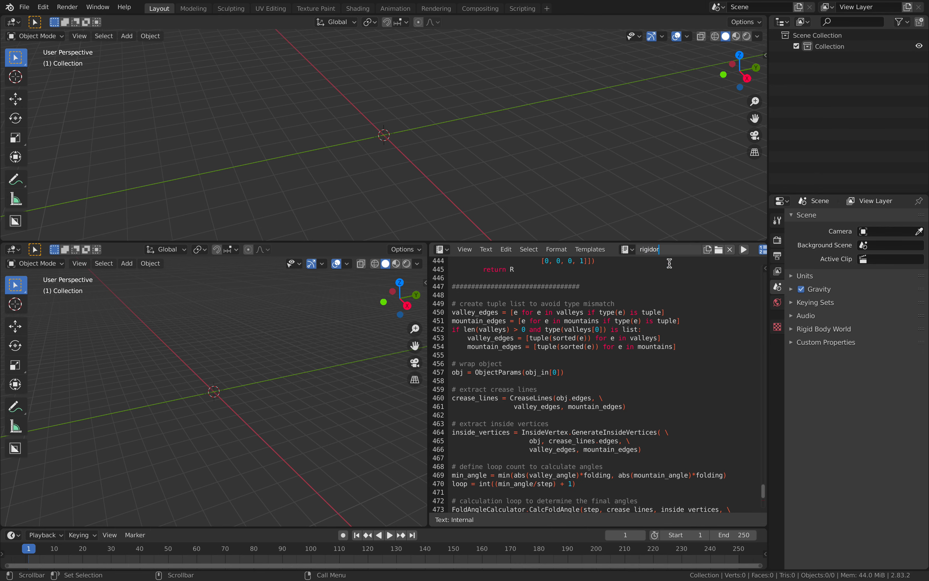
key("Return")
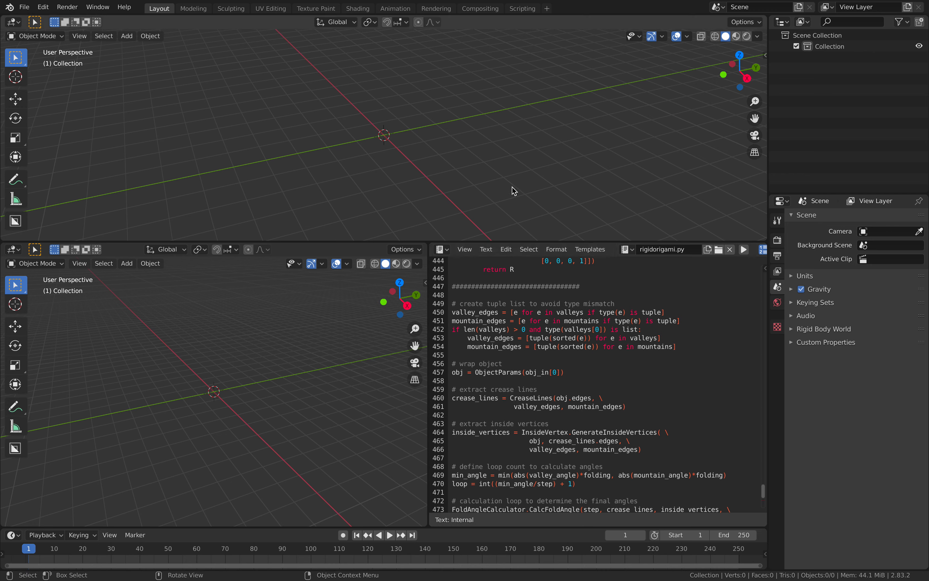
- Switch the upper area to Sverchok Nodes, create a new node tree and add a Scripted Node Lite
left_click(14, 21)
left_click(47, 106)
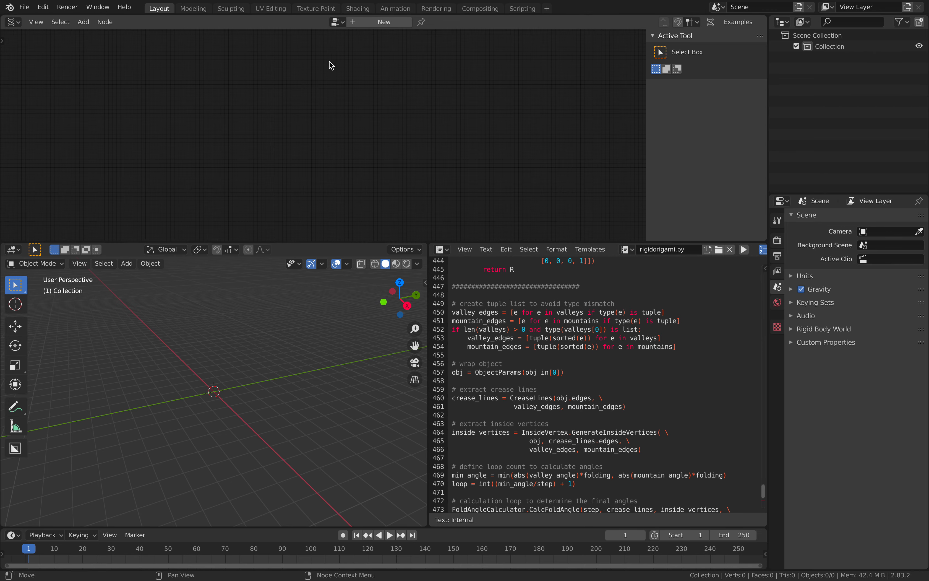
key("shift+a")
left_click(241, 90)
type("sc")
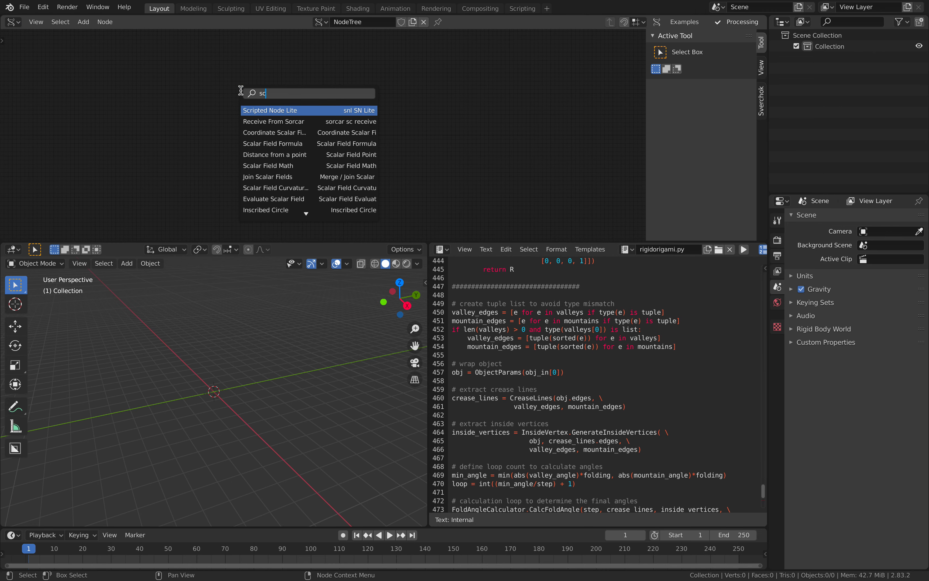
key("Return")
left_click(297, 119)
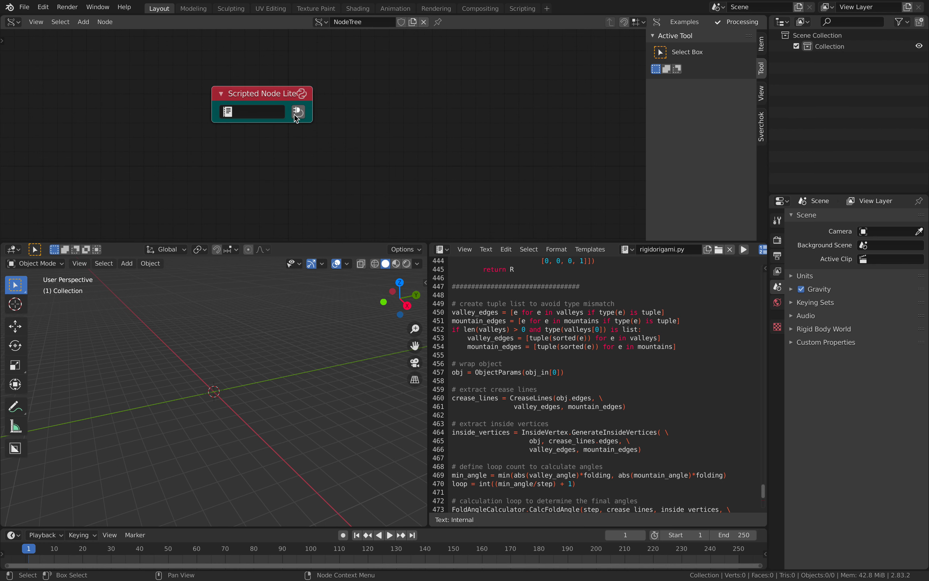
- Load rigidorigami.py into the Scripted Node Lite so it builds the script's inputs and outputs
left_click(251, 112)
left_click(253, 130)
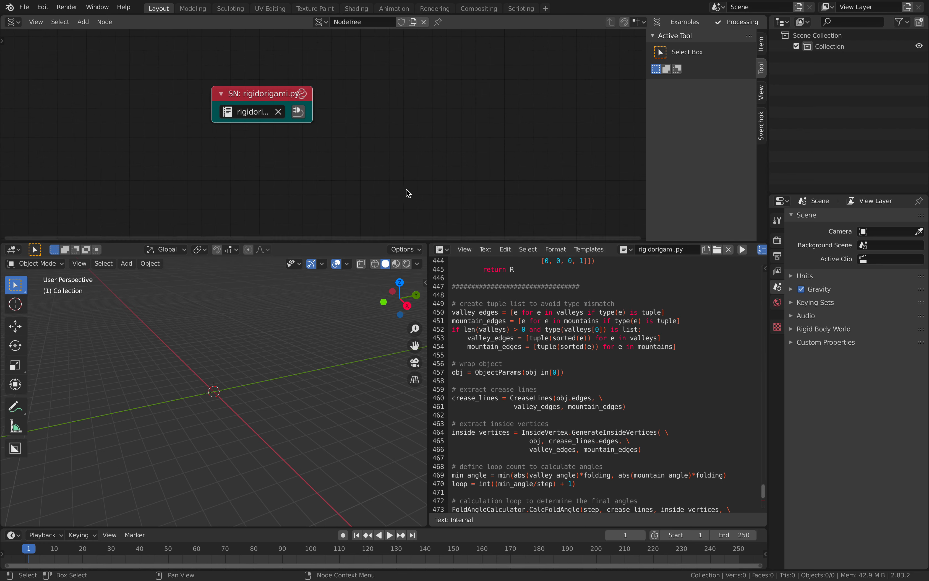
left_click(298, 112)
scroll(265, 132, "down", 3)
middle_click_drag(266, 133, 276, 92)
scroll(236, 131, "down", 2)
middle_click_drag(235, 130, 276, 125)
- Add a plane mesh at the scene origin and enter Edit Mode on it
middle_click_drag(202, 345, 228, 365)
key("shift+a")
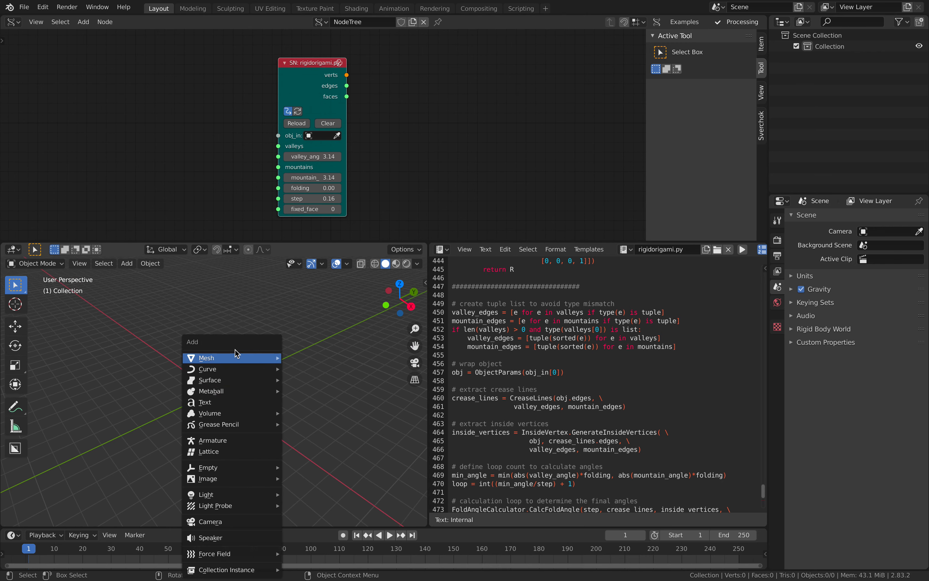
key("Escape")
key("shift+a")
mouse_move(229, 351)
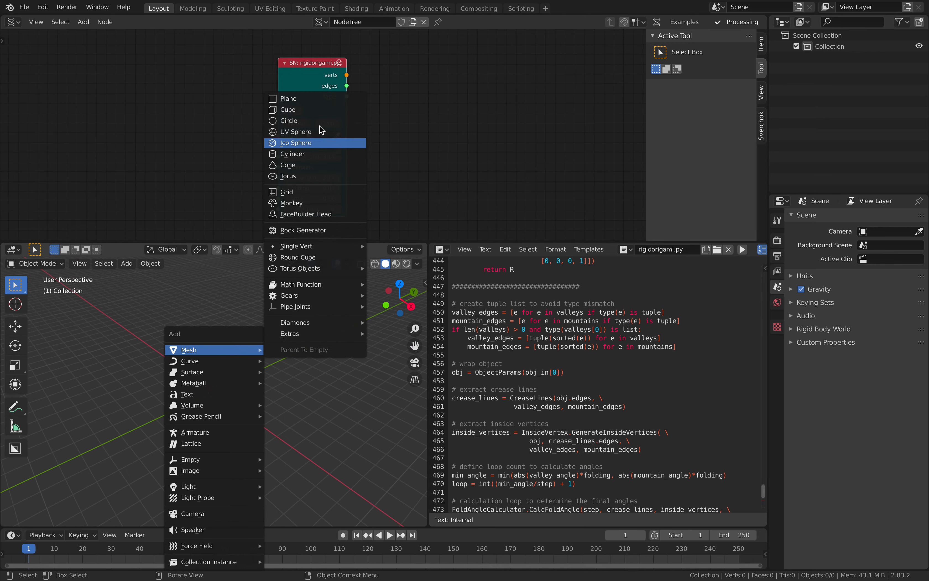
left_click(289, 98)
key("Tab")
middle_click_drag(252, 421, 270, 406)
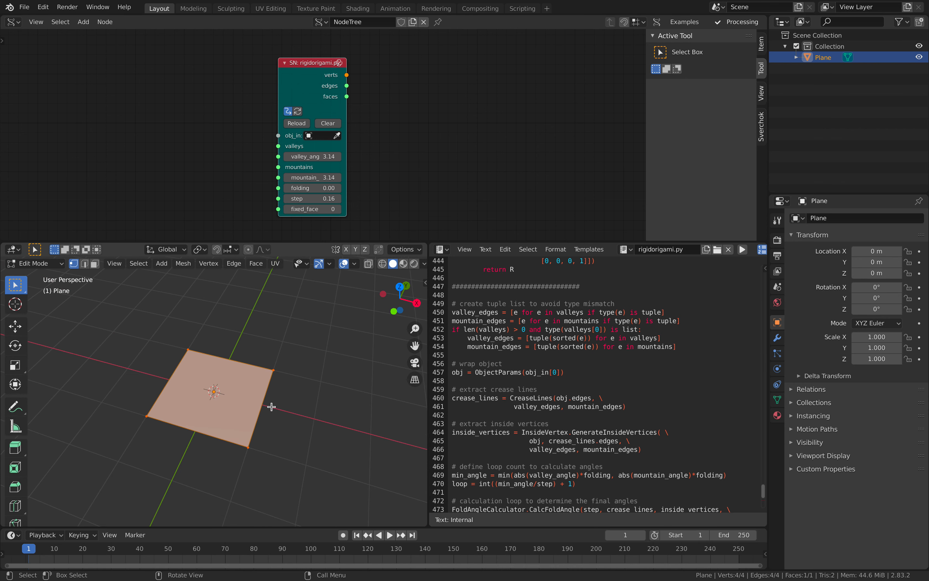
- Divide the plane with four parallel loop cuts, spaced progressively closer towards one edge, and return to Object Mode
scroll(270, 406, "up", 3)
scroll(212, 400, "down", 2)
scroll(24, 461, "down", 2)
scroll(22, 463, "down", 2)
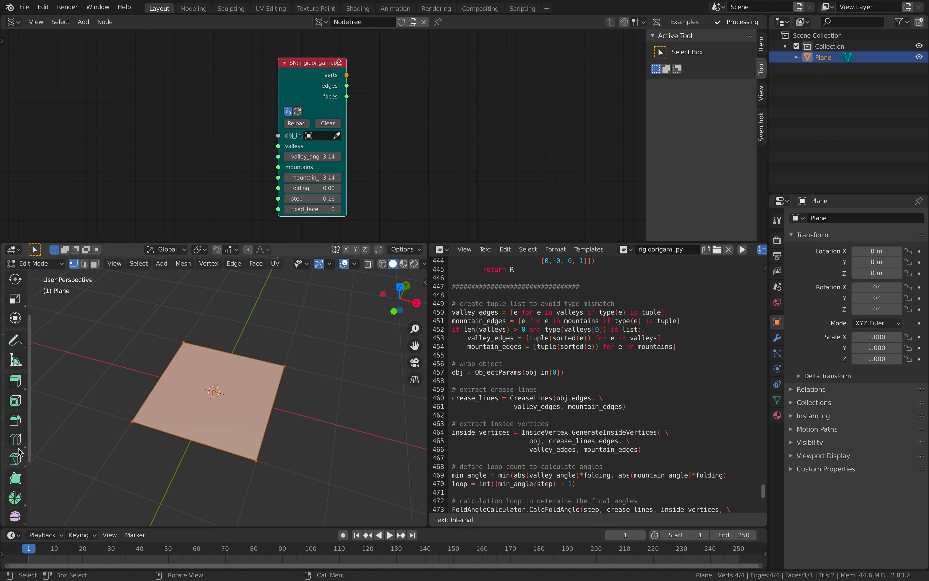
left_click(17, 442)
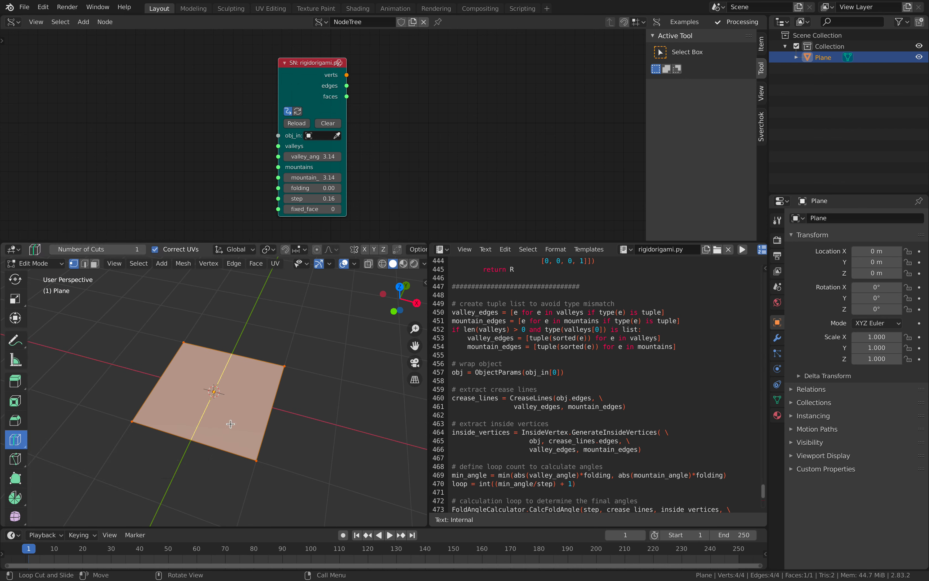
left_click(170, 406)
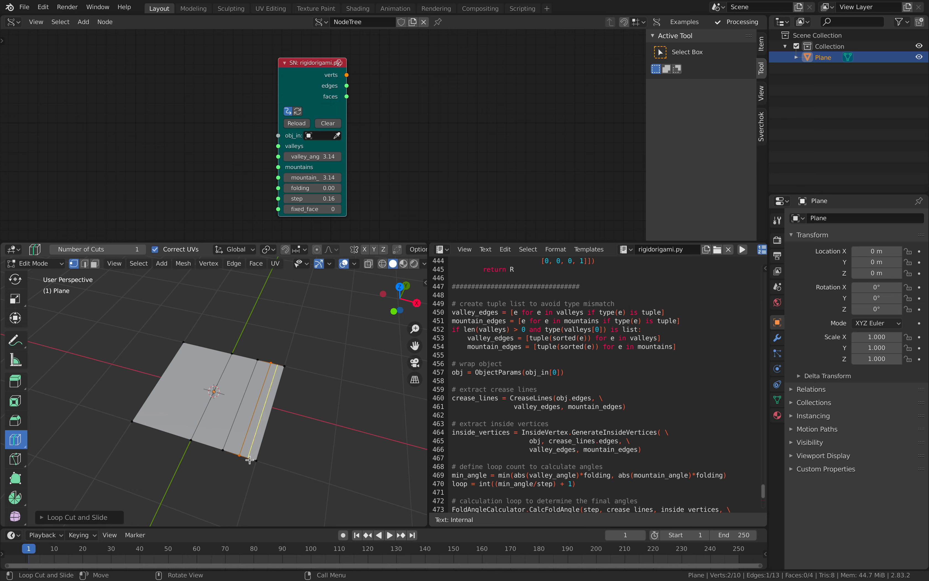
left_click(24, 265)
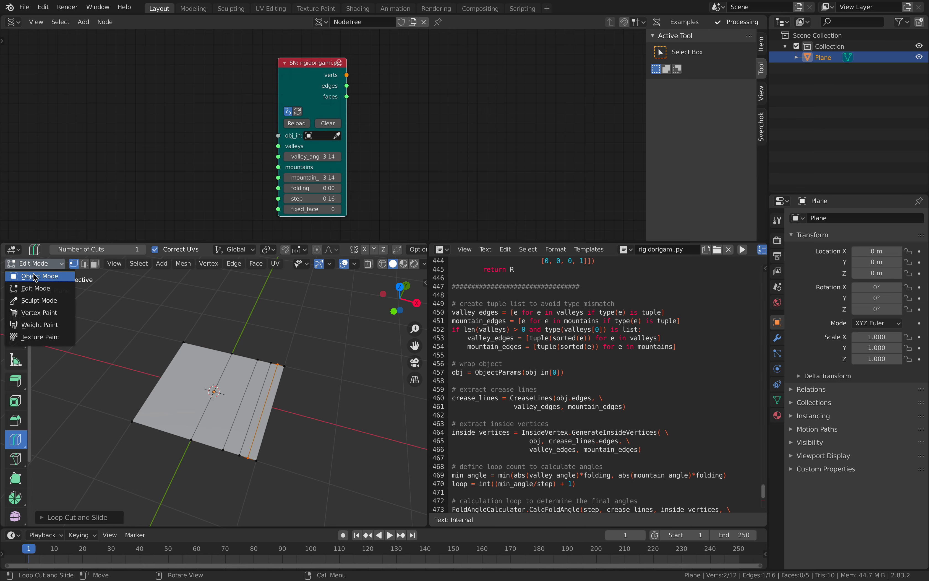
left_click(39, 275)
- Add an Objects in node beside the script node and load the selected Plane into it
key("shift+a")
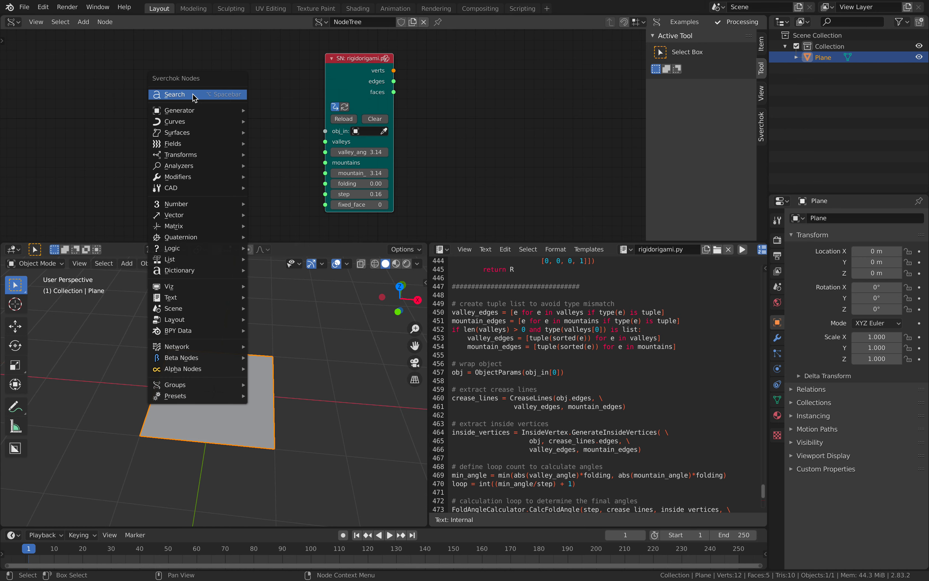
left_click(193, 94)
type("objects in")
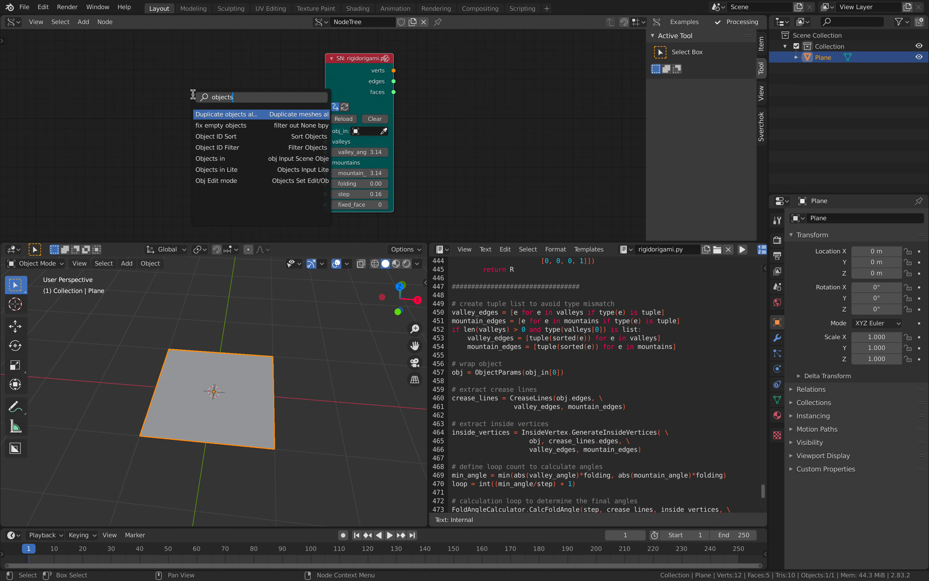
key("Return")
left_click(91, 82)
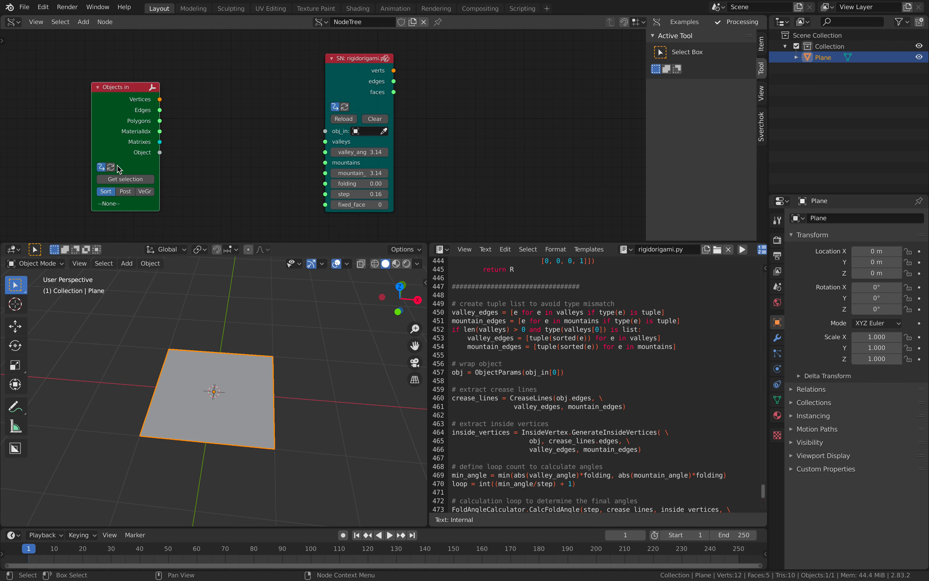
left_click(119, 178)
mouse_move(207, 358)
middle_mouse_down()
mouse_move(203, 326)
mouse_move(188, 351)
middle_mouse_up()
middle_click_drag(185, 178, 193, 162)
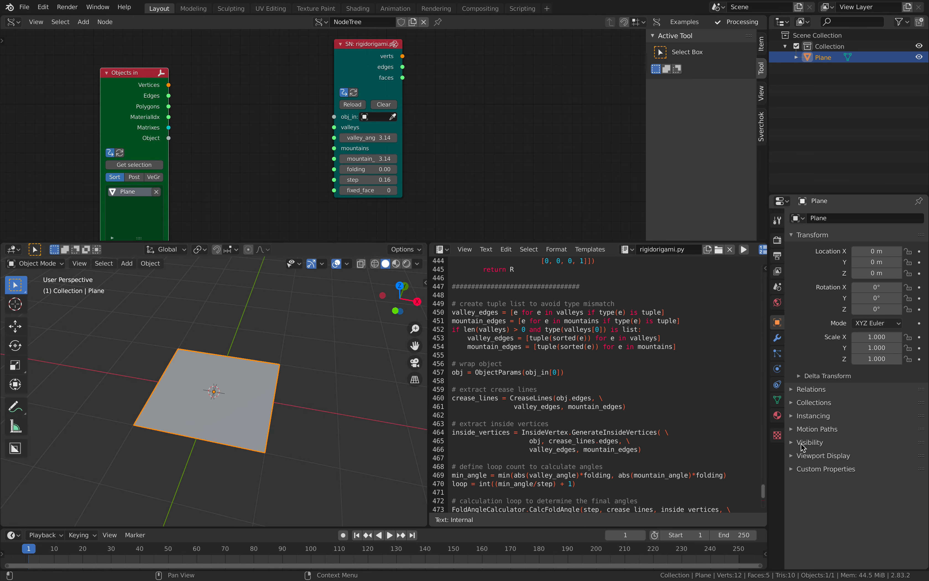
- Enable Wireframe and All Edges in the Plane's viewport display settings
left_click(808, 456)
left_click(838, 483)
left_click(908, 484)
left_click(261, 333)
mouse_move(274, 354)
middle_mouse_down()
mouse_move(270, 326)
mouse_move(267, 357)
middle_mouse_up()
left_click(244, 391)
- Align the Objects in and script nodes and connect the Object output to the obj_in input
left_click_drag(128, 103, 125, 69)
middle_click_drag(181, 113, 176, 136)
left_click_drag(162, 129, 329, 140)
left_click_drag(349, 67, 361, 59)
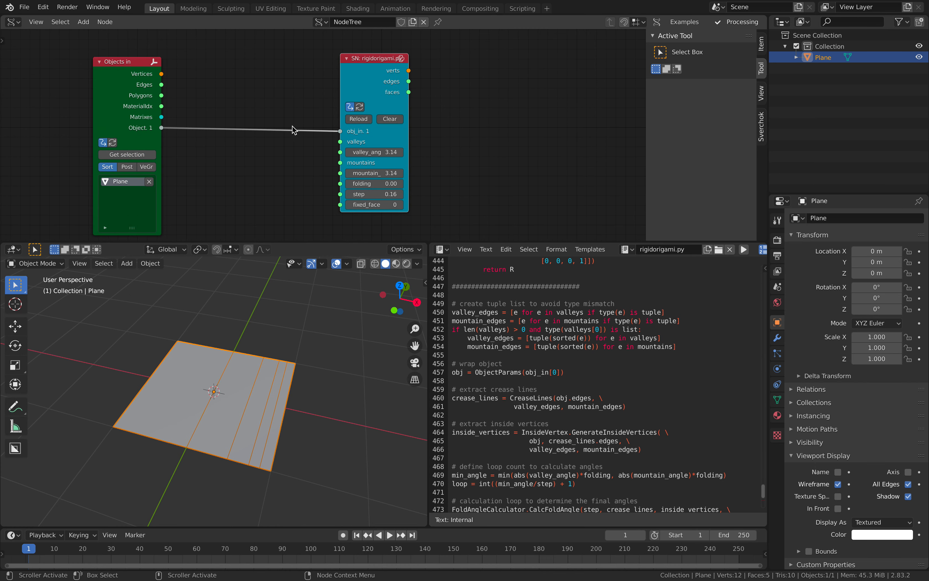
- Attach a Temporal Viewer to the script's verts, edges and faces outputs and raise folding to about 2.1
left_click(468, 94)
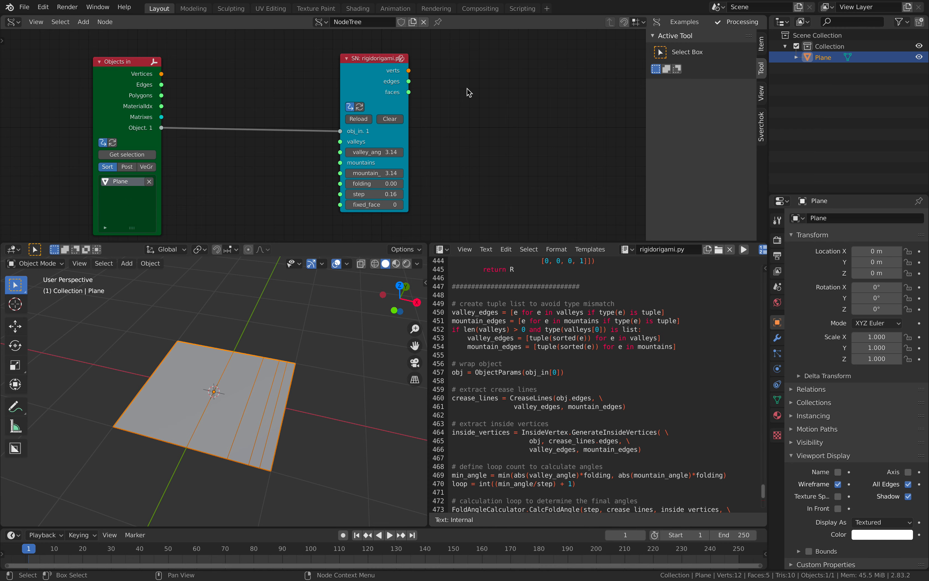
middle_click_drag(438, 90, 422, 103)
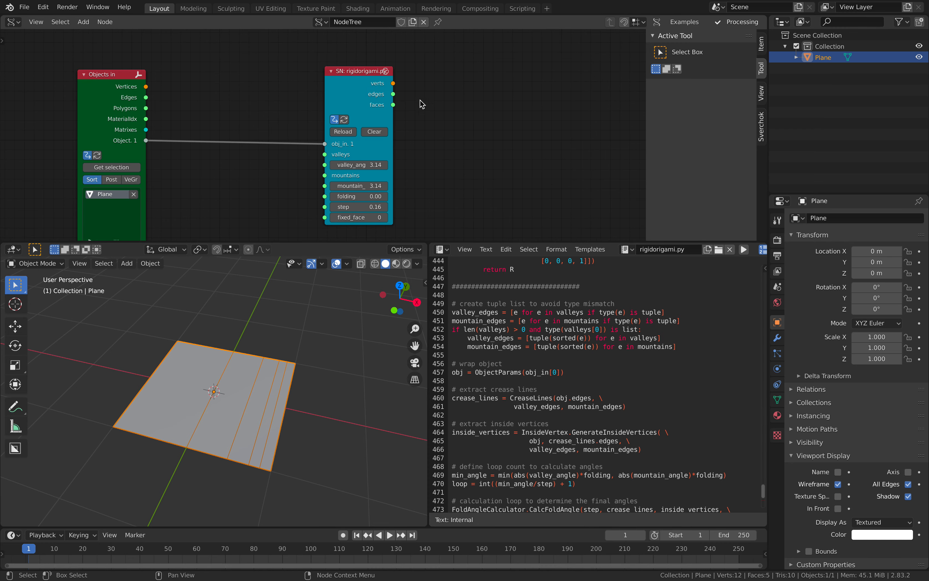
left_click(373, 94, "ctrl+shift")
left_click_drag(369, 173, 381, 173)
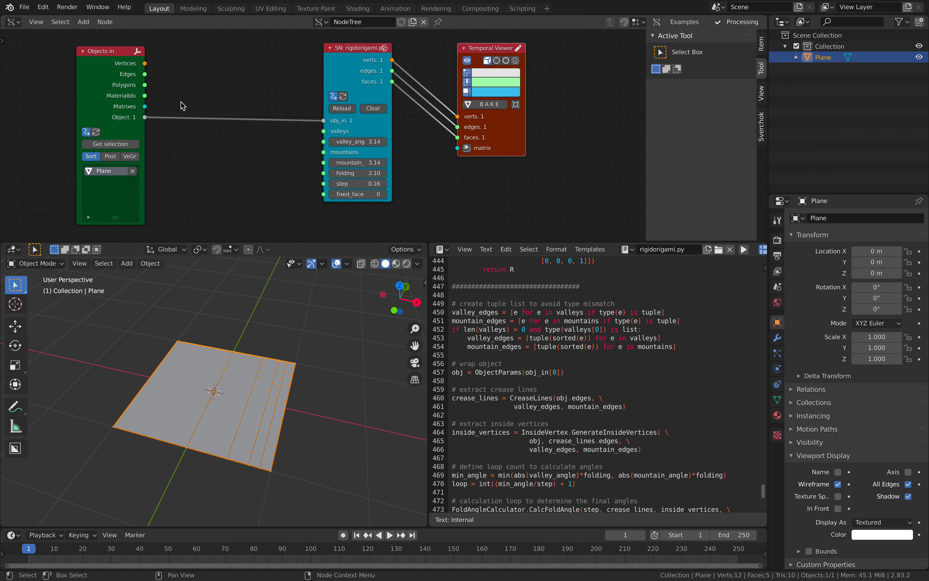
- Connect the Edges output of Objects in to the script's valleys input and adjust folding to about 2.09
left_click_drag(148, 76, 195, 91)
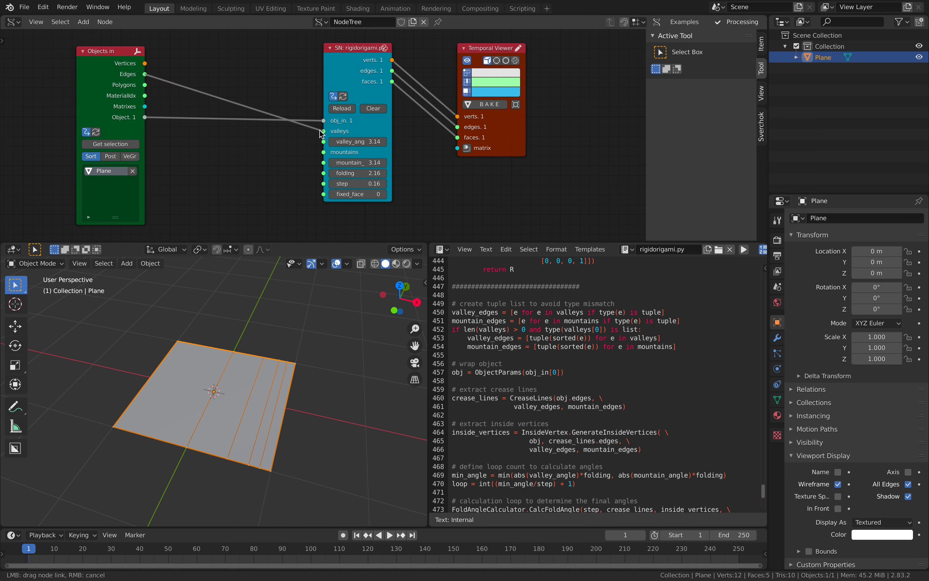
left_click_drag(322, 133, 323, 132)
left_click_drag(358, 173, 363, 173)
middle_click_drag(278, 404, 282, 361)
left_click_drag(357, 173, 355, 173)
mouse_move(285, 378)
middle_mouse_down()
mouse_move(266, 377)
mouse_move(282, 392)
middle_mouse_up()
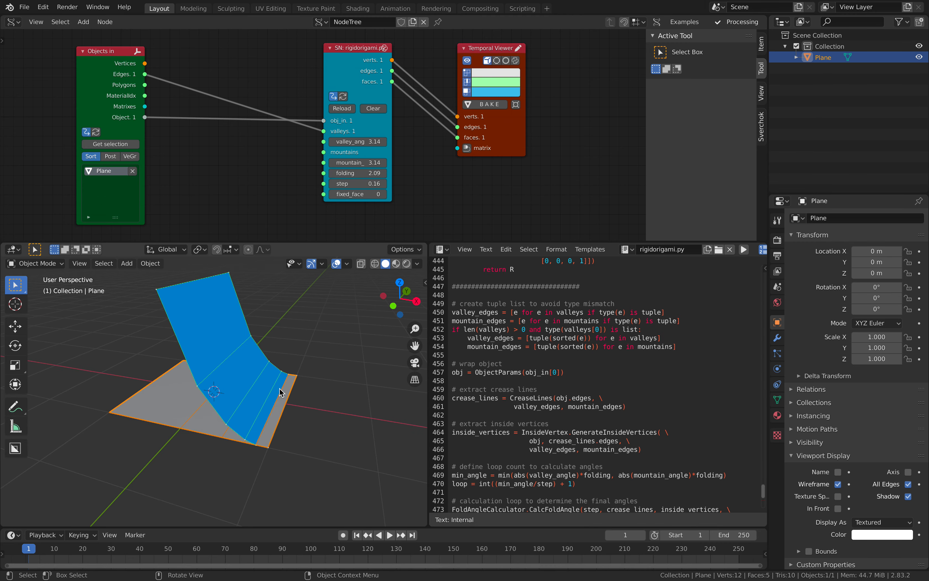
- Make room between the Objects in and script nodes and add a List Item node there
middle_click_drag(163, 85, 182, 85)
left_click_drag(99, 82, 52, 104)
key("shift+a")
left_click(210, 169)
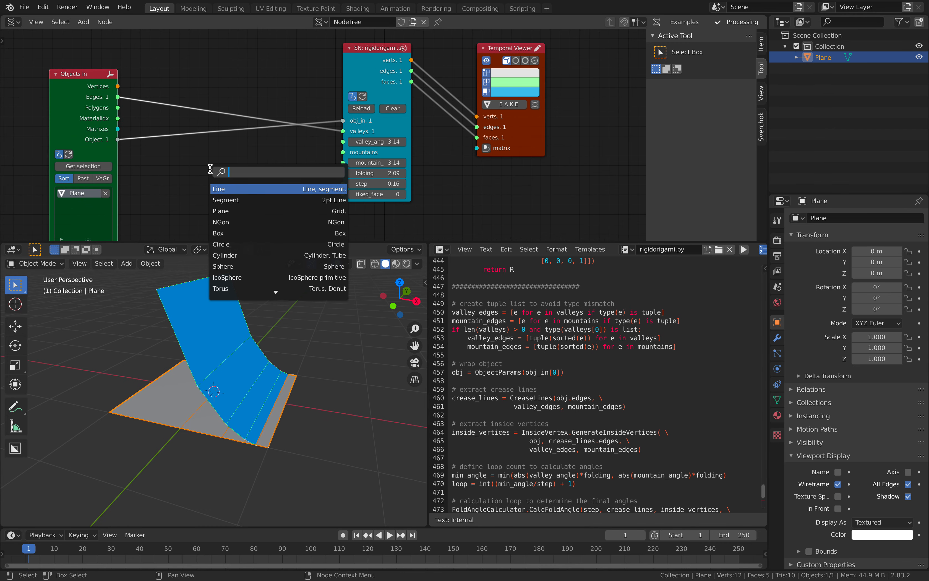
type("list in")
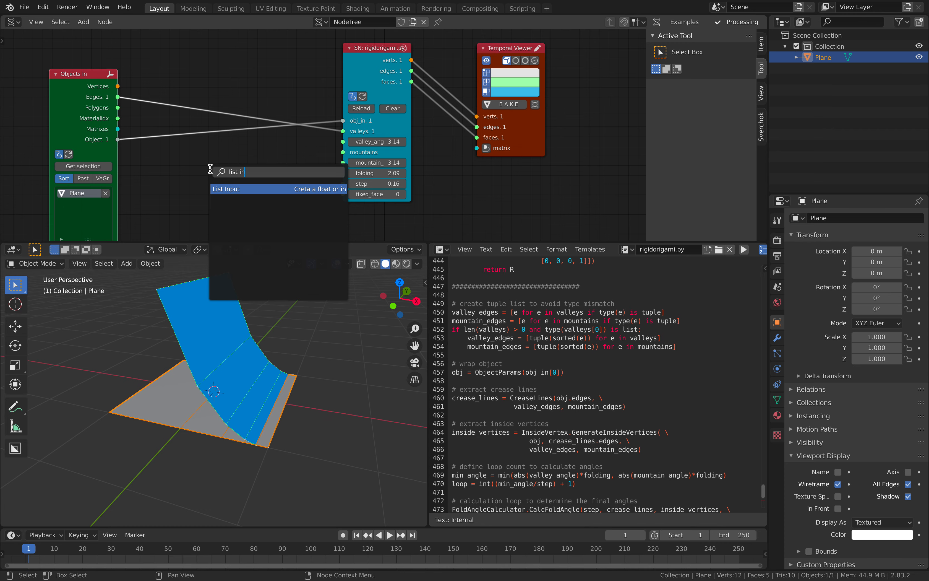
key("BackSpace")
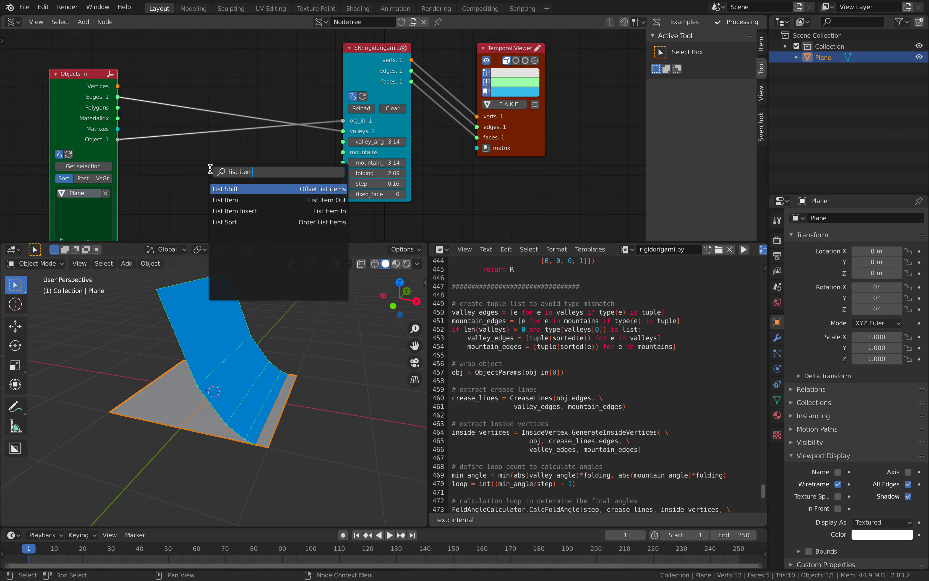
key("Down")
key("Return")
left_click(210, 169)
scroll(216, 180, "down", 2)
middle_click_drag(221, 176, 248, 148)
scroll(248, 152, "up", 1)
left_click_drag(265, 154, 249, 154)
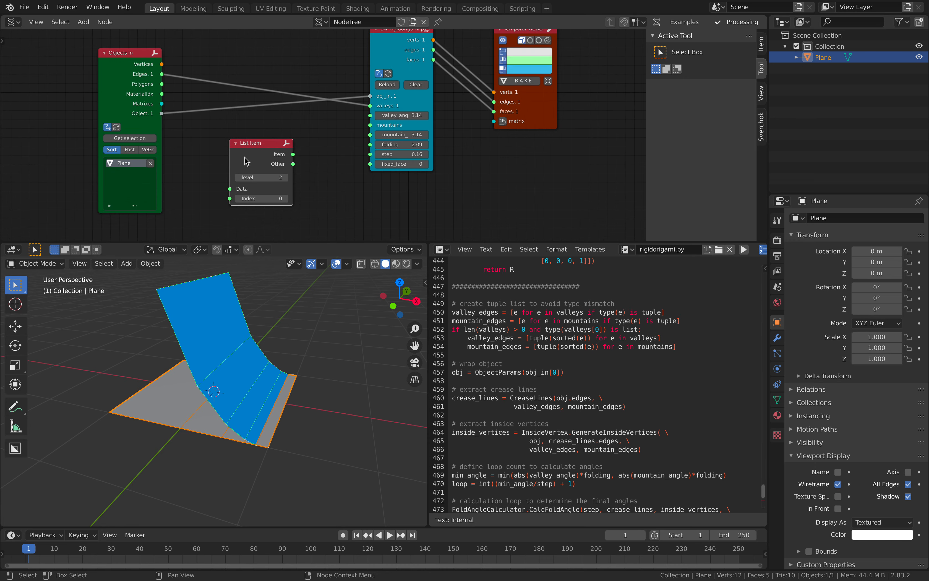
- Move the Objects in node aside and add a List Input node beside the List Item node
middle_click_drag(245, 158, 252, 153)
middle_click_drag(254, 189, 279, 171)
left_click_drag(171, 95, 114, 81)
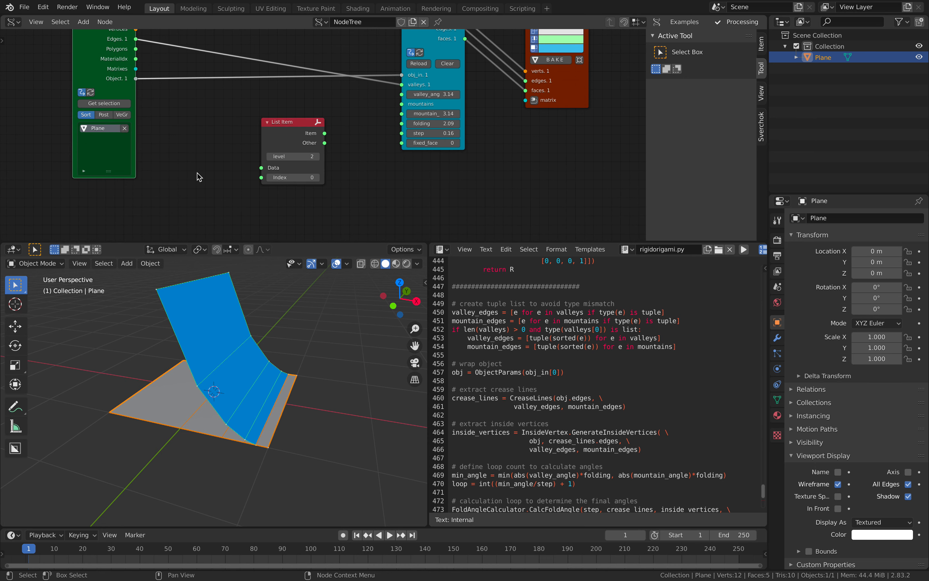
key("alt+space")
type("list input")
key("Return")
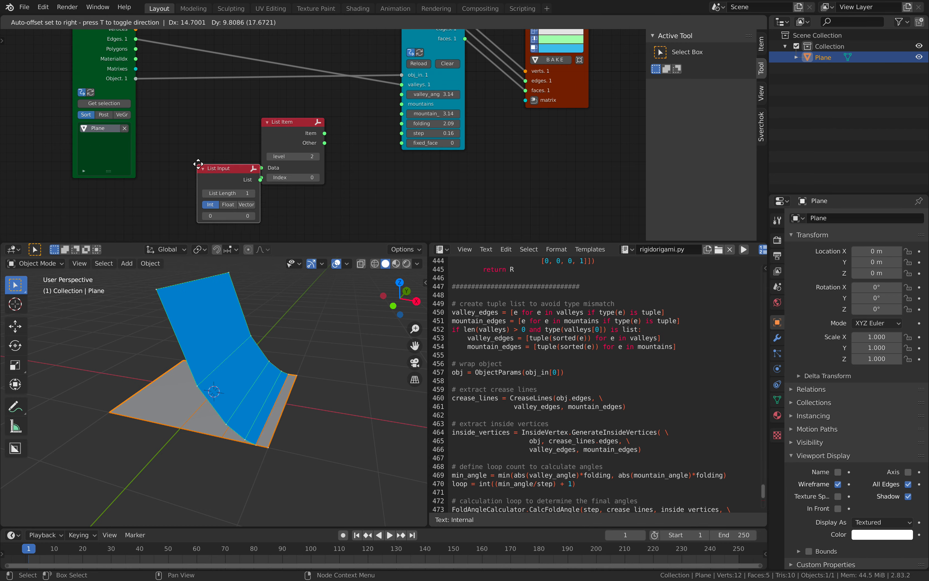
left_click(176, 158)
middle_click_drag(173, 151, 194, 187)
scroll(196, 178, "down", 2)
middle_click_drag(239, 208, 246, 198)
scroll(253, 189, "up", 1)
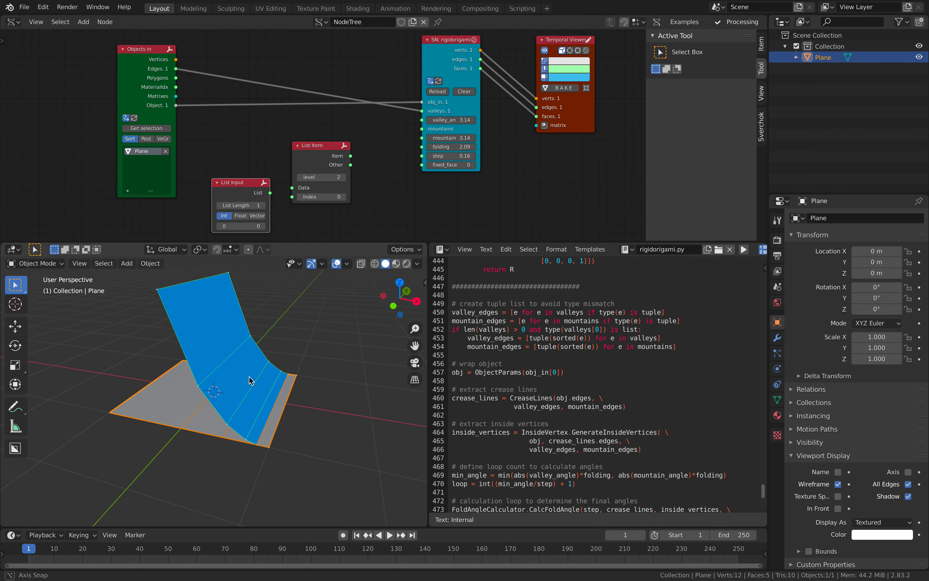
- Add a Viewer Index+ node and connect the vertices, edges and polygons of Objects in to it
middle_click_drag(245, 380, 268, 375)
middle_click_drag(224, 400, 241, 397, "shift")
middle_click_drag(232, 397, 234, 393)
middle_click_drag(218, 148, 223, 180)
key("alt+space")
type("viewer index")
key("Return")
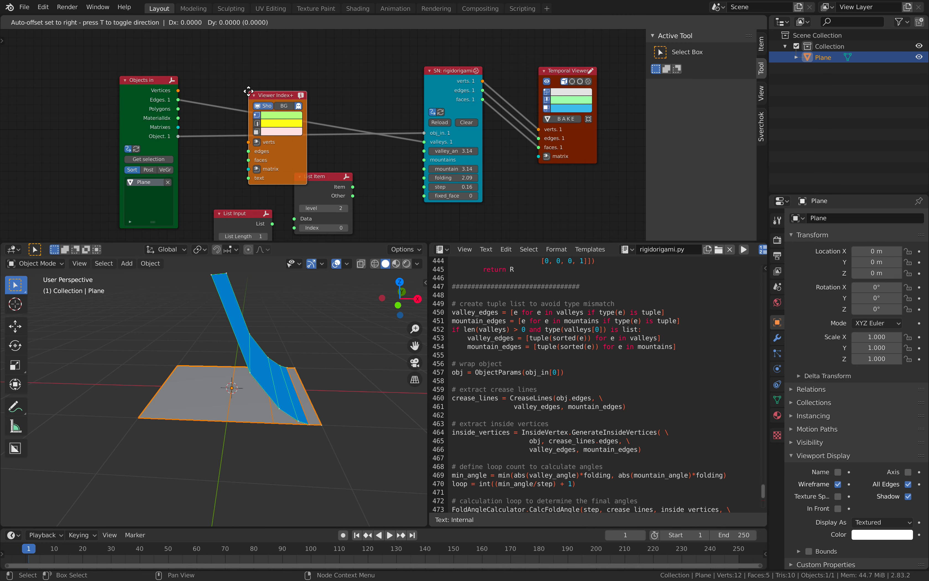
left_click(242, 202)
middle_click_drag(227, 142, 190, 183)
left_click(111, 127)
left_click_drag(142, 132, 206, 111)
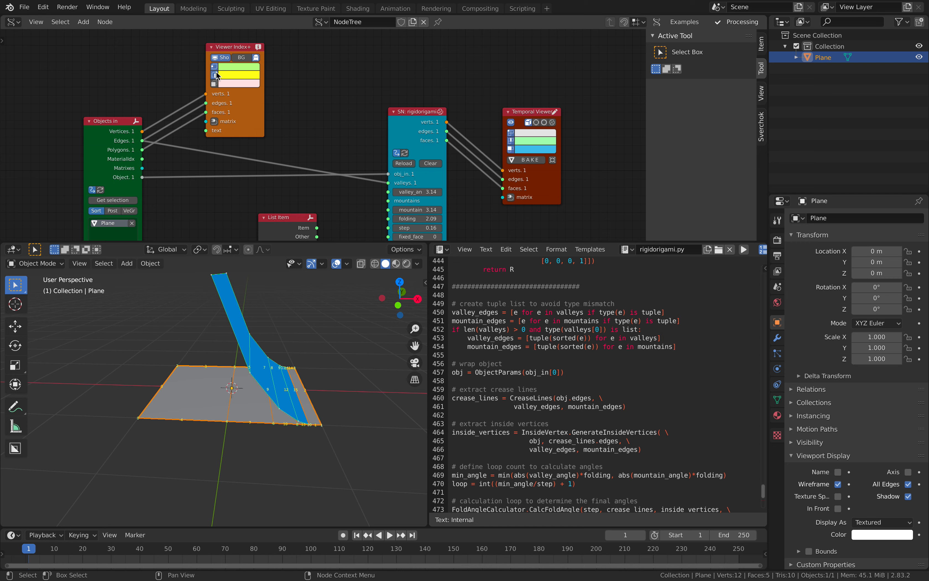
- Limit Viewer Index+ to edge indices with the BG option on, and examine the numbering of the plane's inner edges
scroll(243, 392, "up", 5)
middle_click_drag(242, 392, 275, 407)
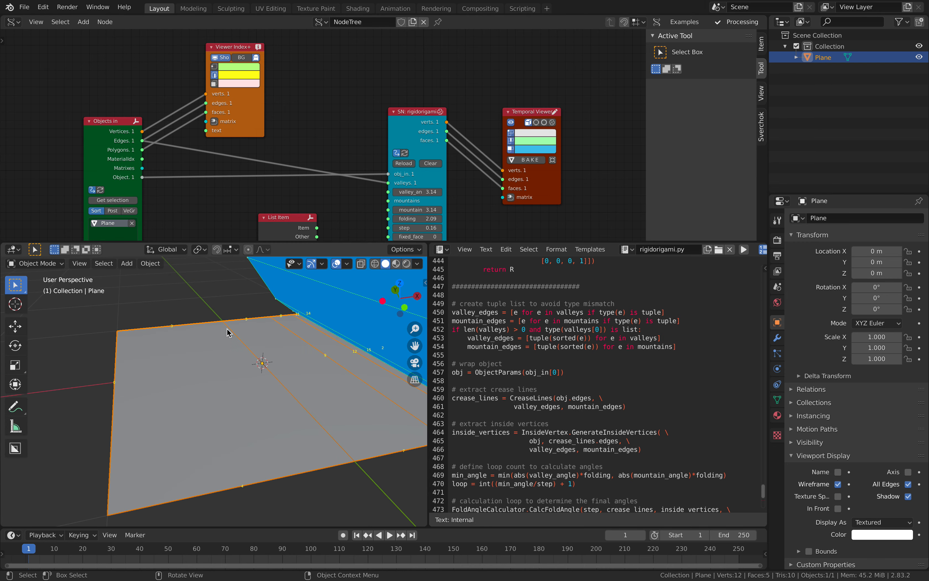
middle_click_drag(207, 384, 214, 390)
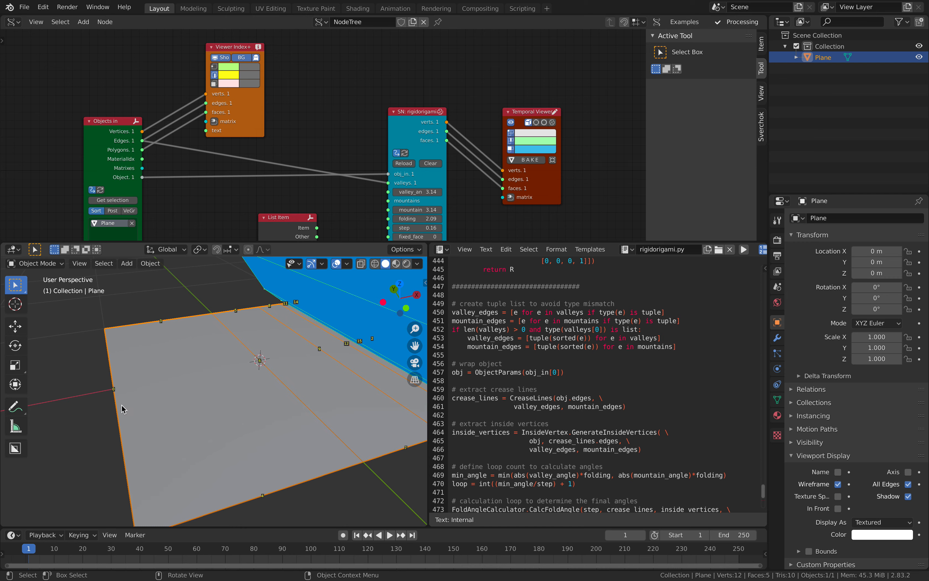
middle_click_drag(125, 409, 198, 371)
scroll(260, 184, "down", 3)
scroll(262, 187, "up", 3)
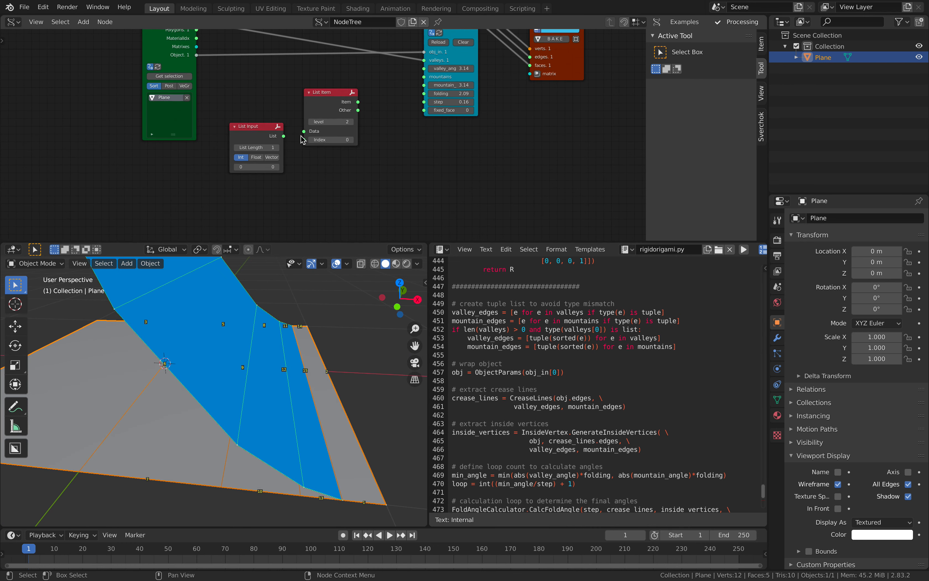
- Set the List Input length to 3 with the integer values 6, 9 and 12
left_click(271, 149)
key("Return")
type("8")
key("Return")
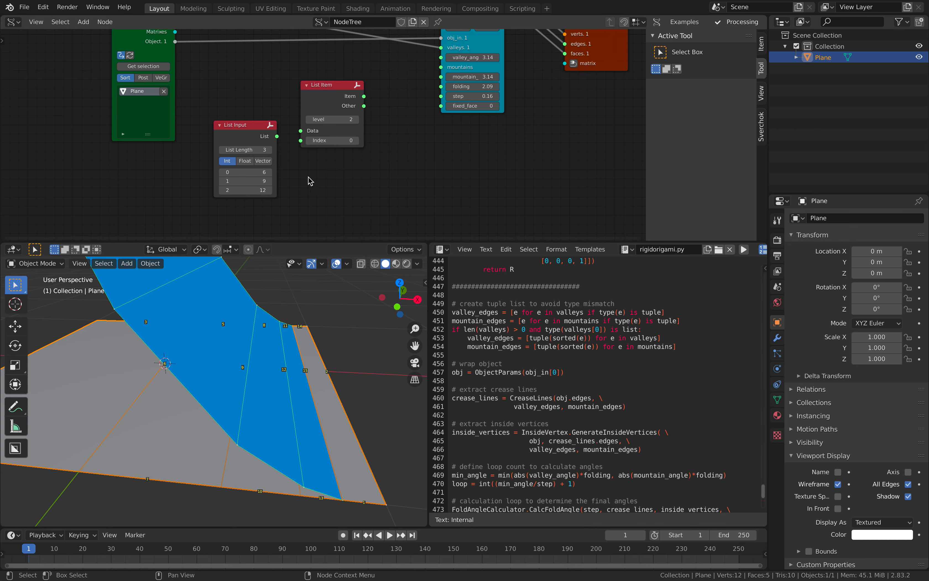
- Link the List Input to the List Item's Index, the object's Edges to Data, and Item to the script's valleys
left_click_drag(279, 136, 300, 140)
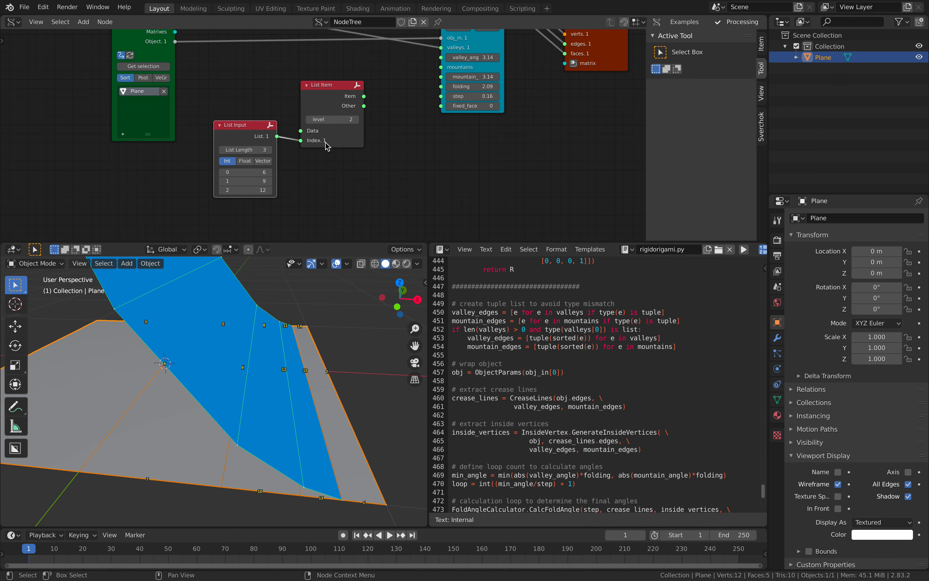
scroll(200, 103, "down", 1)
left_click_drag(179, 85, 286, 195)
left_click_drag(340, 166, 407, 124)
scroll(287, 161, "down", 1)
middle_click_drag(286, 162, 334, 135)
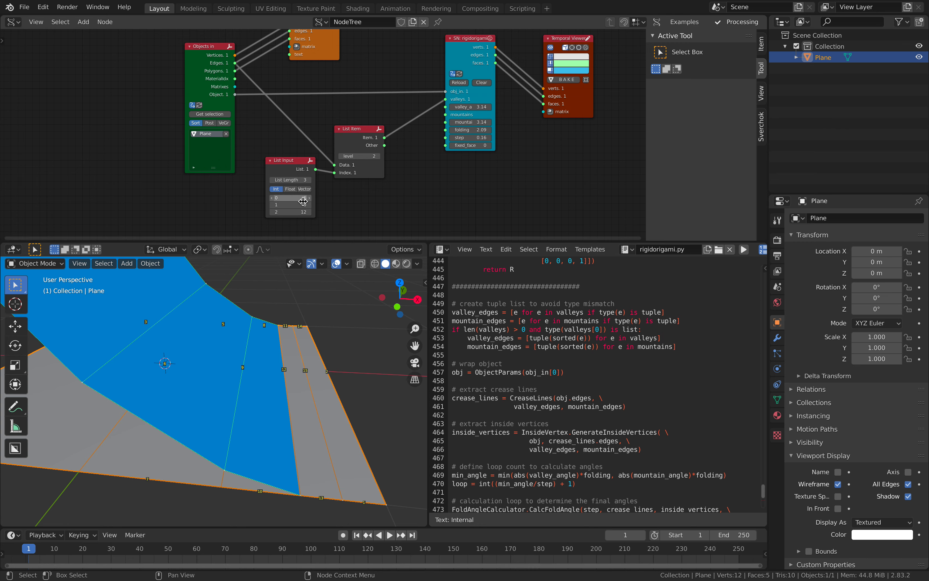
- Reduce the List Input length to 2, keeping 6 and 9, and raise folding to about 2.35
mouse_move(464, 131)
left_mouse_down()
mouse_move(485, 131)
mouse_move(464, 131)
left_mouse_up()
middle_click_drag(420, 127, 436, 89)
scroll(422, 96, "up", 1)
left_click(269, 147)
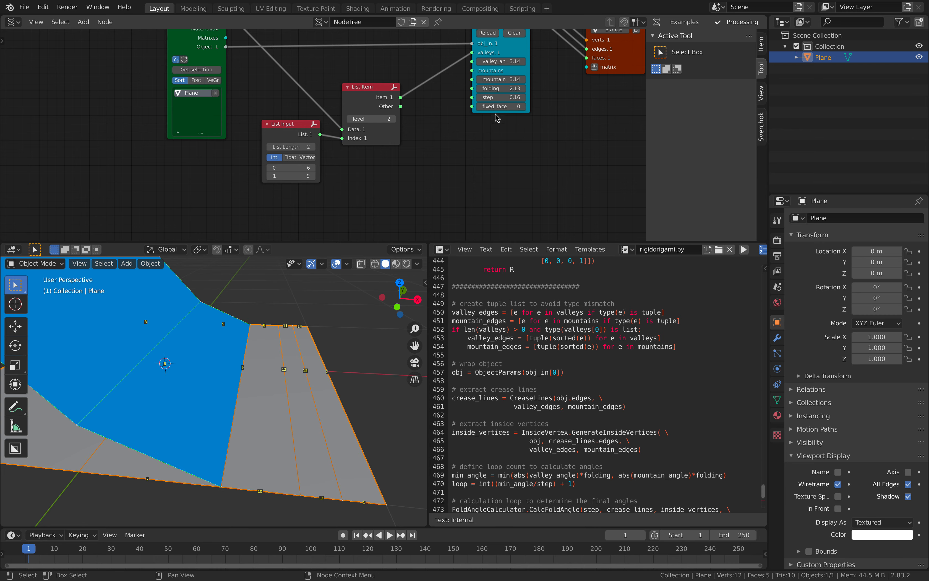
left_click_drag(499, 89, 519, 88, "shift")
scroll(316, 339, "down", 2)
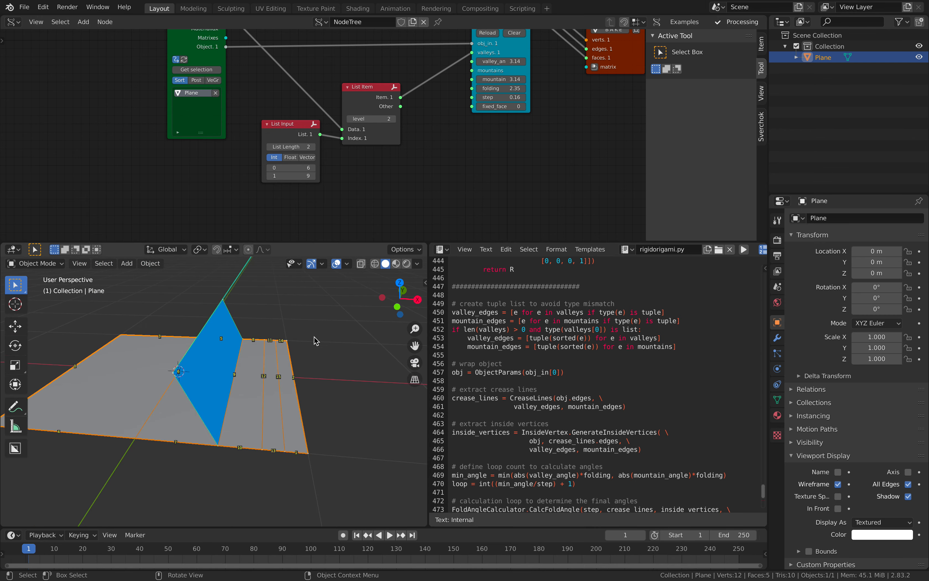
middle_click_drag(315, 338, 298, 336)
scroll(357, 157, "down", 3)
- Spread the viewer, script and list nodes apart and place a duplicate of the List Item node beside the original
middle_click_drag(355, 157, 323, 204)
left_click_drag(437, 73, 453, 70)
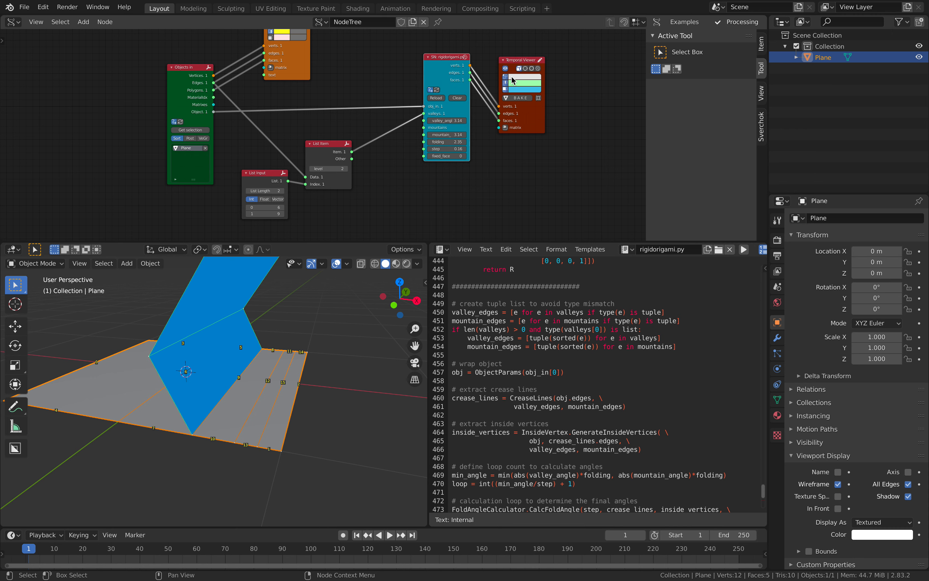
left_click_drag(531, 109, 612, 106)
left_click_drag(438, 72, 480, 71)
scroll(353, 156, "up", 2)
left_click_drag(337, 158, 350, 131)
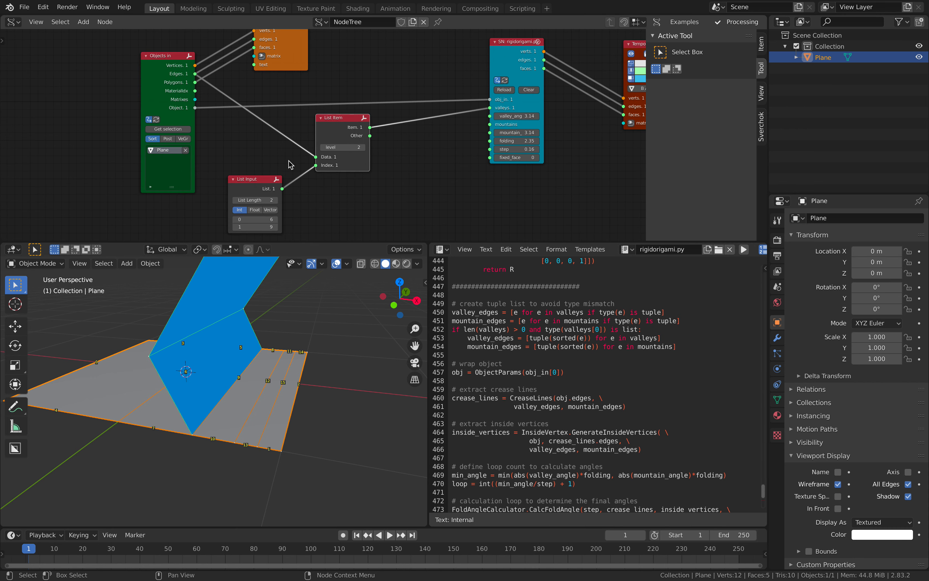
left_click_drag(256, 190, 237, 167)
middle_click_drag(350, 143, 336, 141)
scroll(336, 141, "up", 1)
middle_click_drag(408, 138, 407, 143)
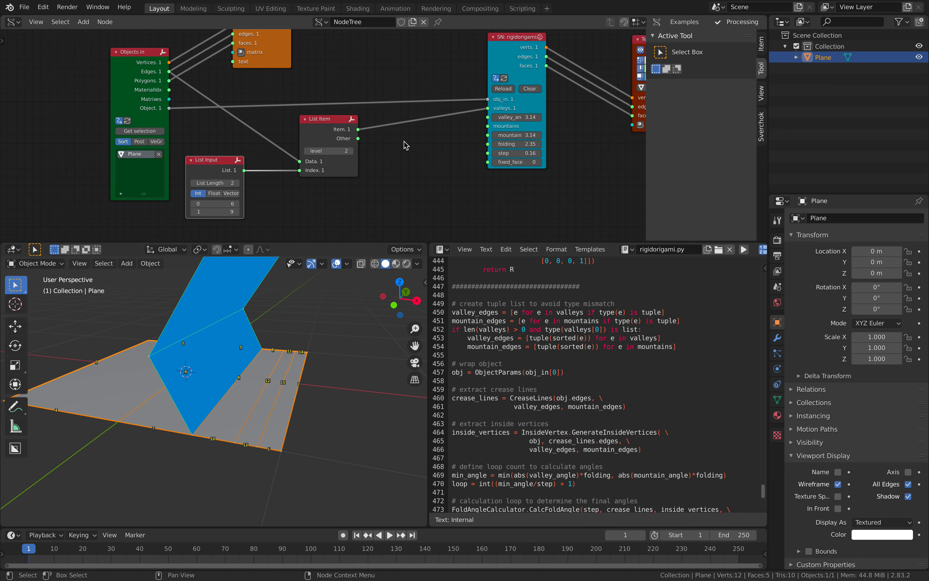
key("shift+d")
left_click(406, 167)
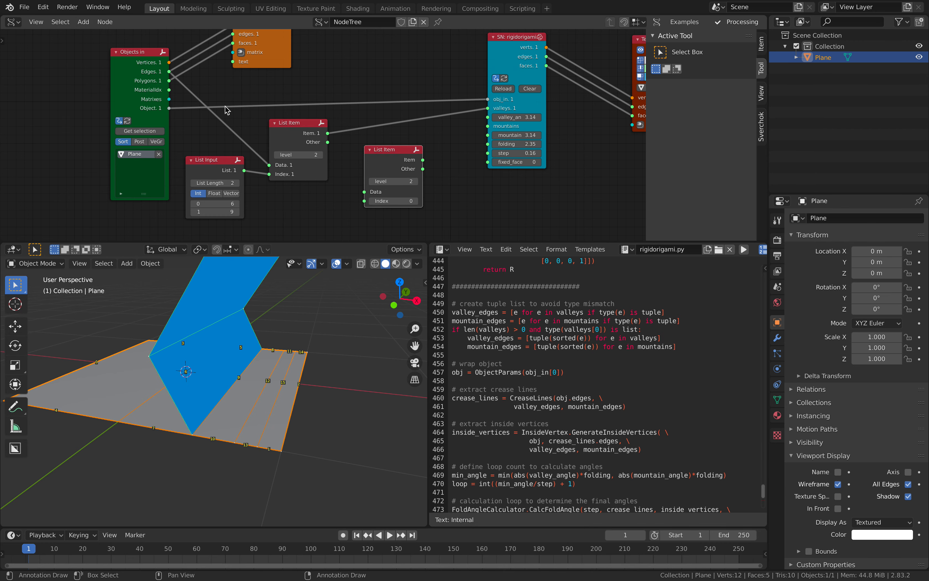
- Feed the duplicate List Item with the object's Edges and a duplicated List Input as Index, and link its Item to the script's mountains
left_click_drag(169, 72, 364, 192)
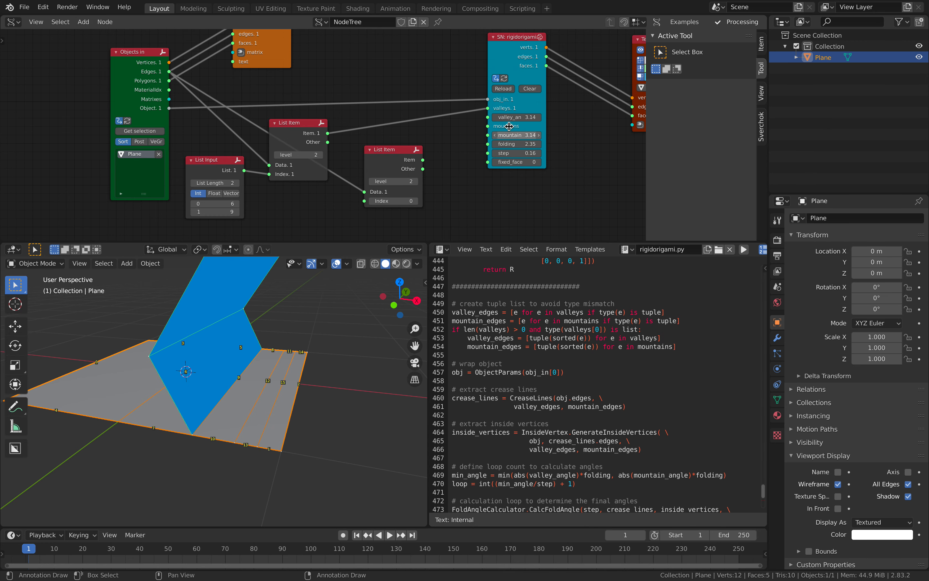
middle_click_drag(426, 156, 433, 146)
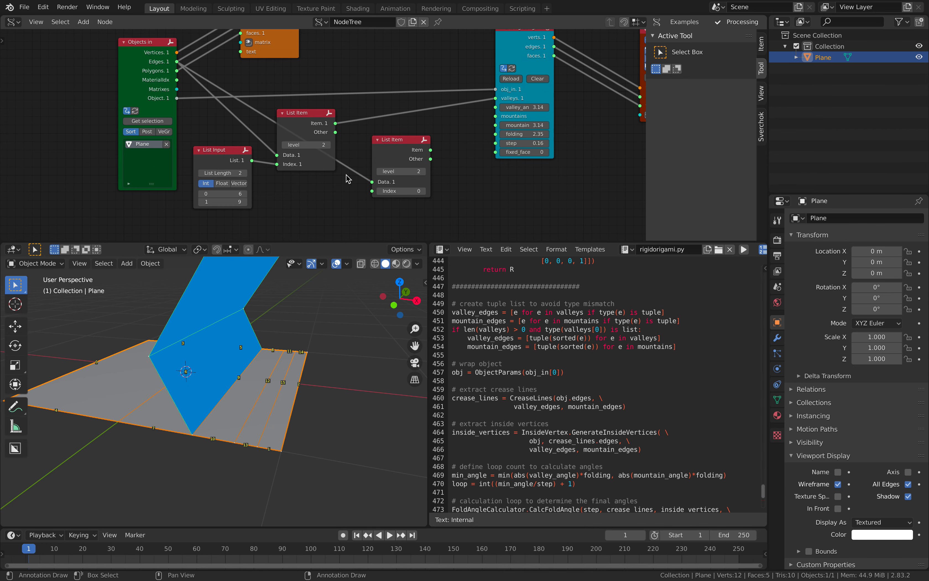
key("shift+d")
left_click(298, 199)
left_click_drag(318, 195, 372, 191)
left_click_drag(431, 150, 439, 149)
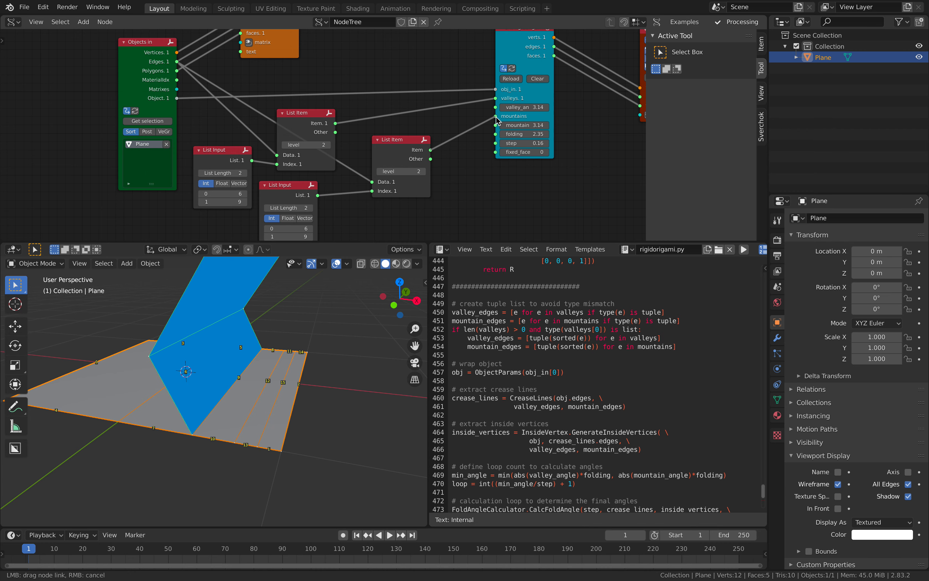
left_click_drag(496, 119, 496, 117)
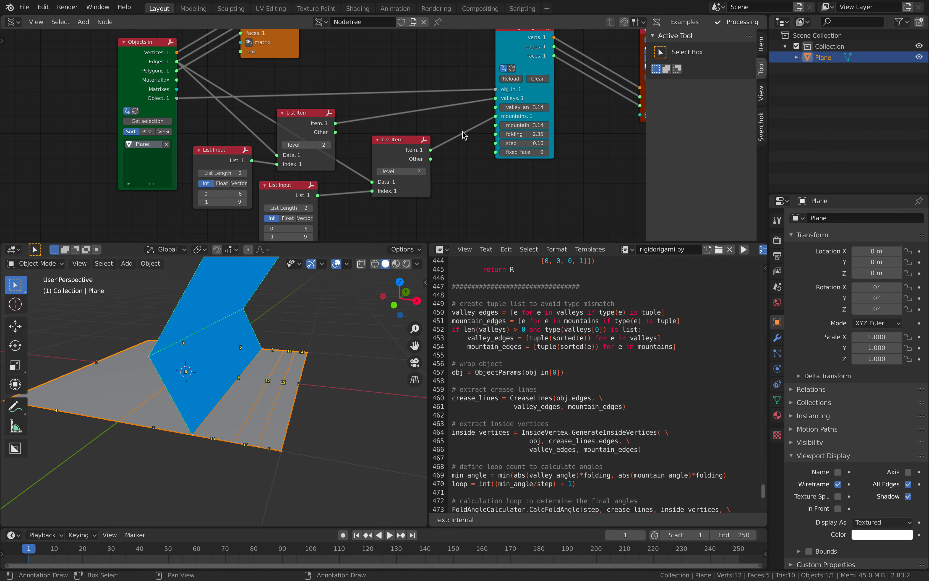
- Set the rigid origami script's step to 10 and its folding to about 2.20
scroll(465, 135, "up", 3)
left_click_drag(457, 114, 501, 114)
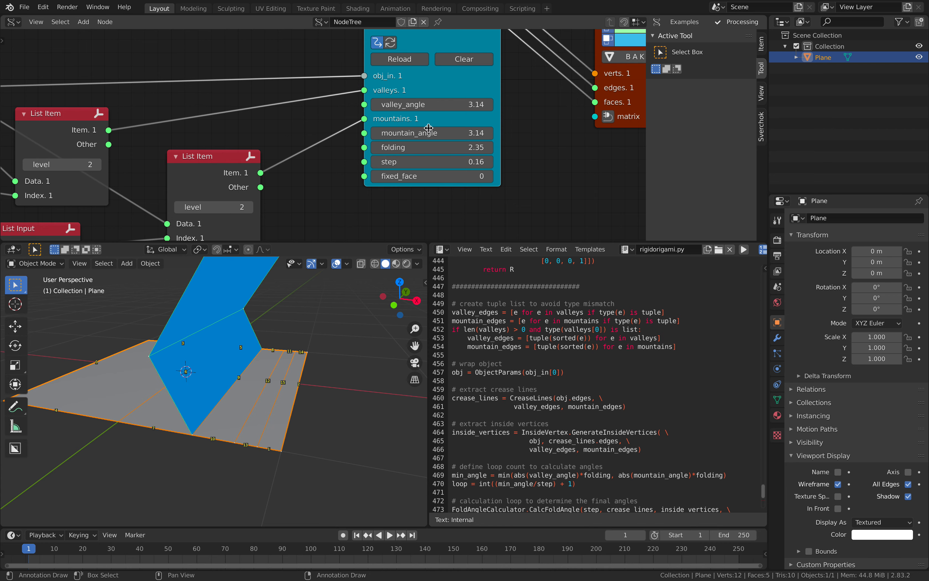
scroll(445, 132, "down", 1)
mouse_move(424, 122)
left_mouse_down()
mouse_move(441, 121)
mouse_move(423, 121)
left_mouse_up()
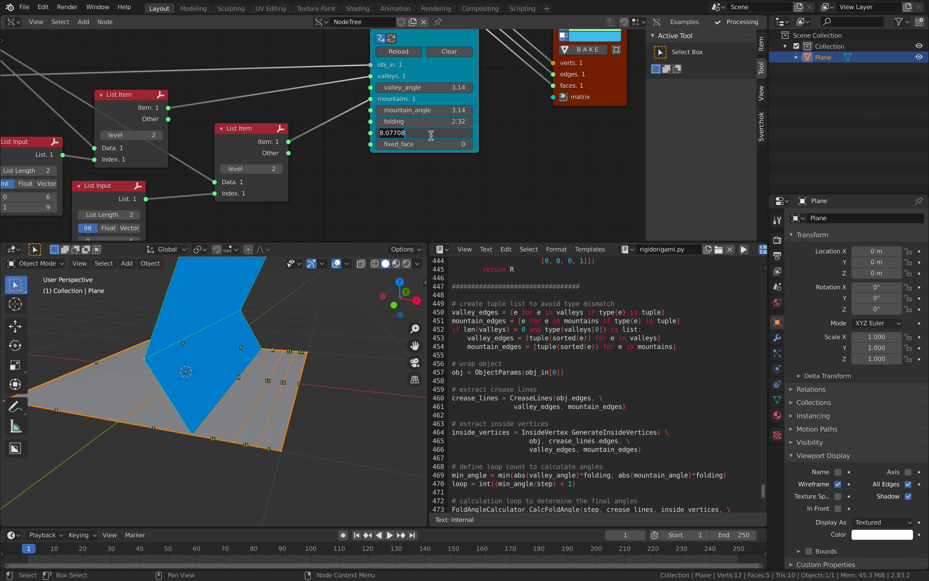
left_click_drag(452, 122, 448, 121)
- Set the mountain List Input's two integer values to 12 and 15
scroll(251, 173, "down", 2)
middle_click_drag(254, 175, 369, 146)
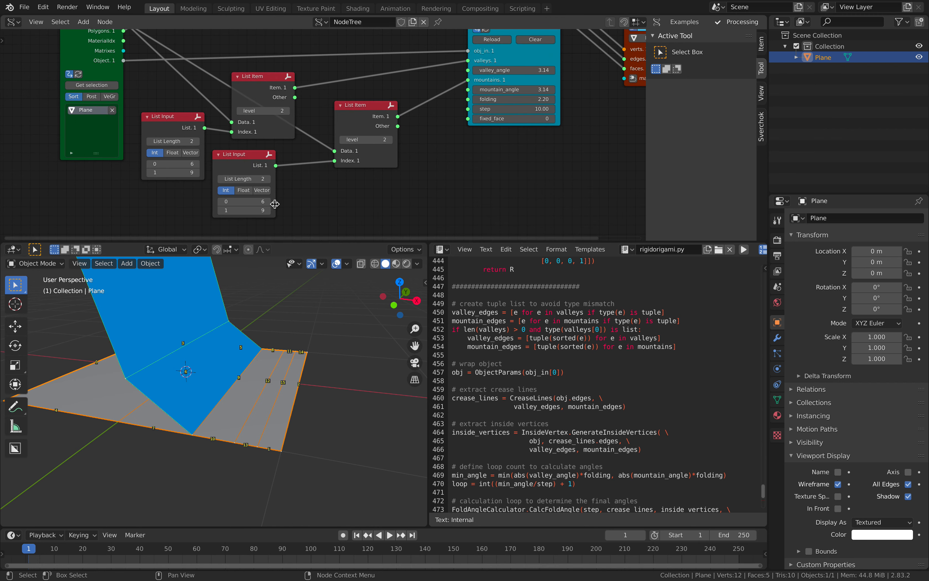
scroll(305, 372, "up", 3)
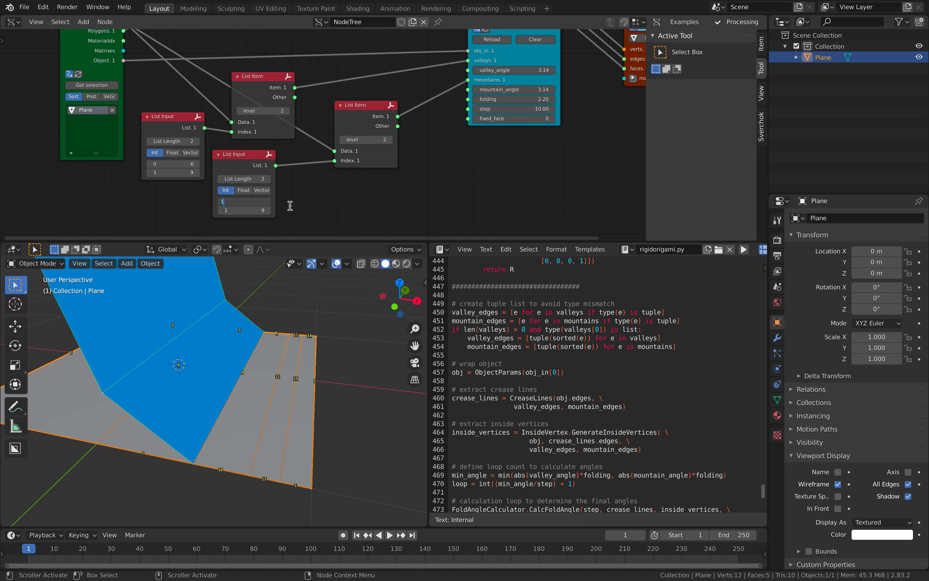
type("2")
key("Return")
type("15")
key("Return")
- Set the script's folding to about 1.61 and its fixed_face to 2
mouse_move(513, 99)
left_mouse_down()
mouse_move(480, 99)
mouse_move(497, 101)
left_mouse_up()
middle_click_drag(231, 380, 254, 394)
middle_click_drag(455, 195, 473, 204)
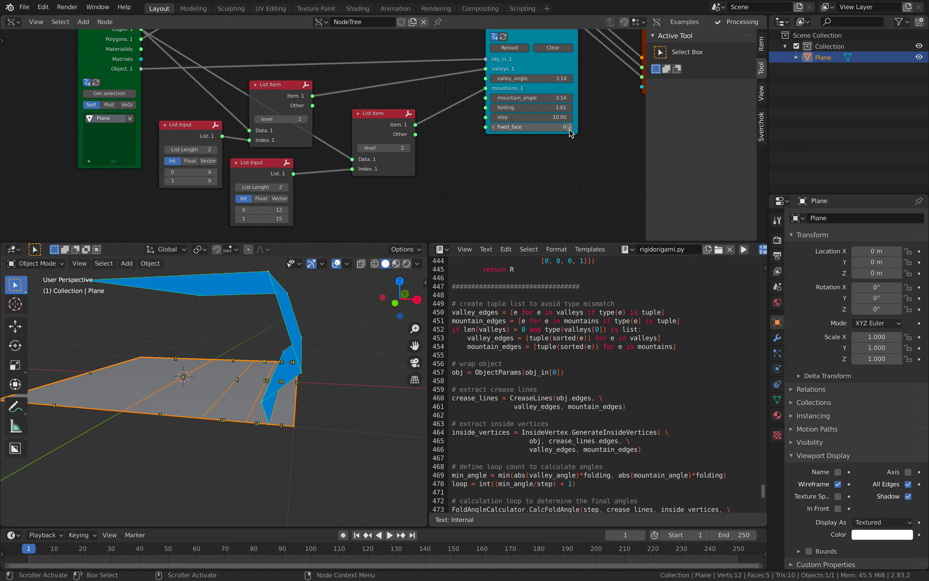
scroll(212, 398, "up", 2)
middle_click_drag(211, 398, 224, 413)
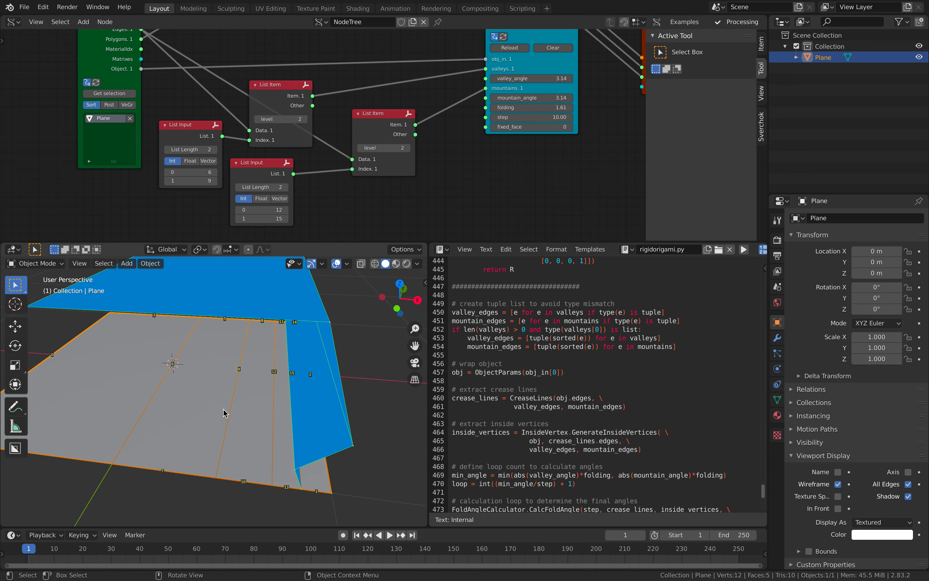
scroll(227, 411, "down", 2)
left_click(570, 128)
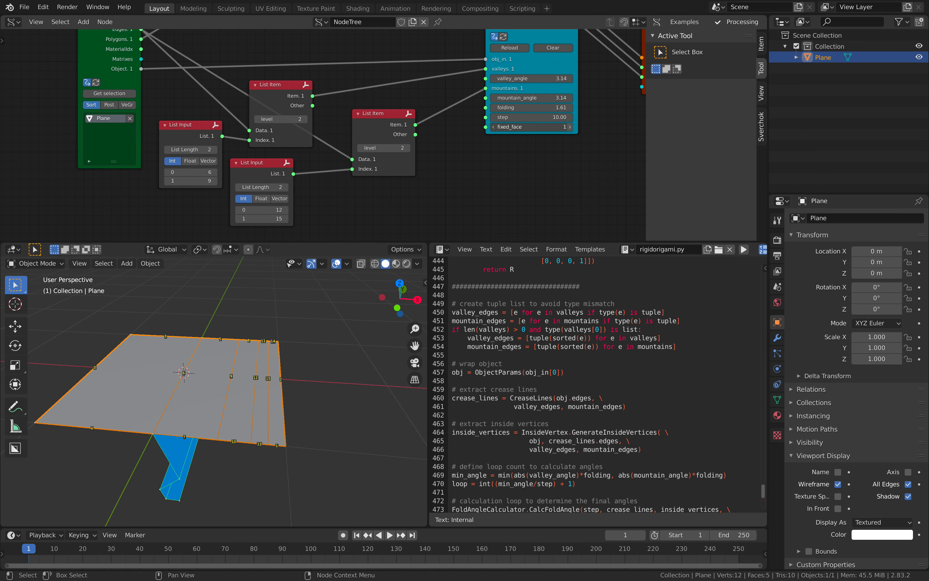
left_click(570, 127)
middle_click_drag(246, 409, 265, 385)
- Hide the original plane in the viewport and adjust the script's folding to about 2.39
left_click_drag(518, 109, 558, 110)
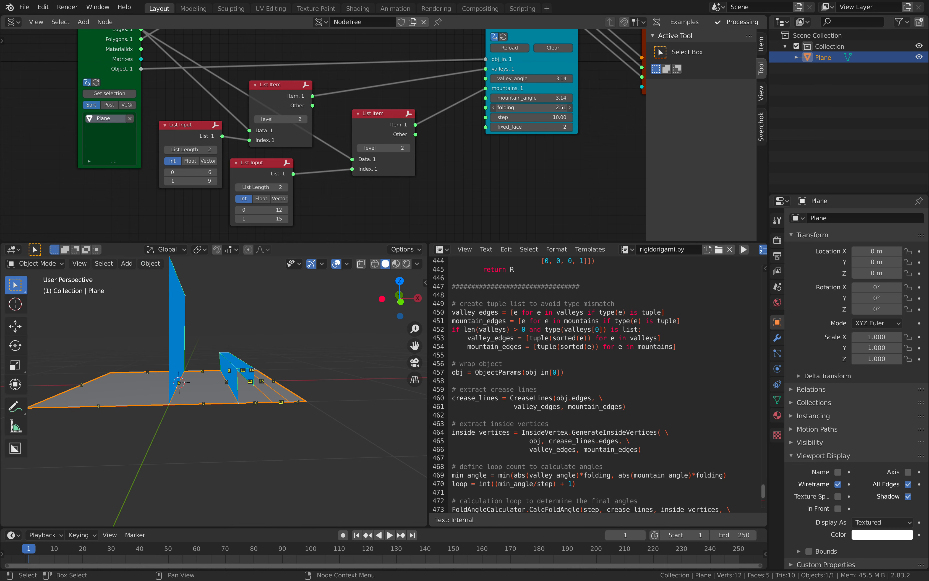
middle_click_drag(246, 380, 301, 349)
left_click(919, 57)
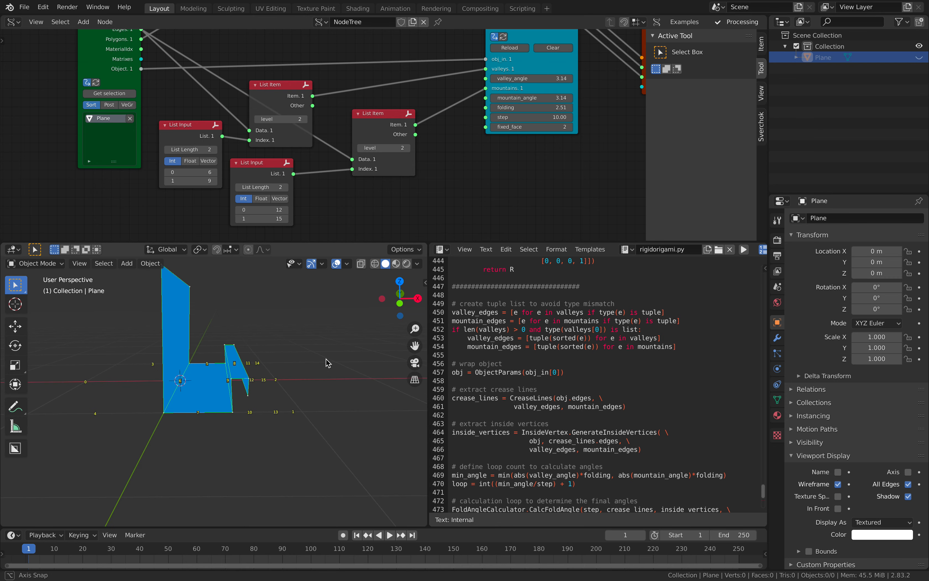
left_click_drag(536, 107, 536, 106)
middle_click_drag(204, 357, 278, 341)
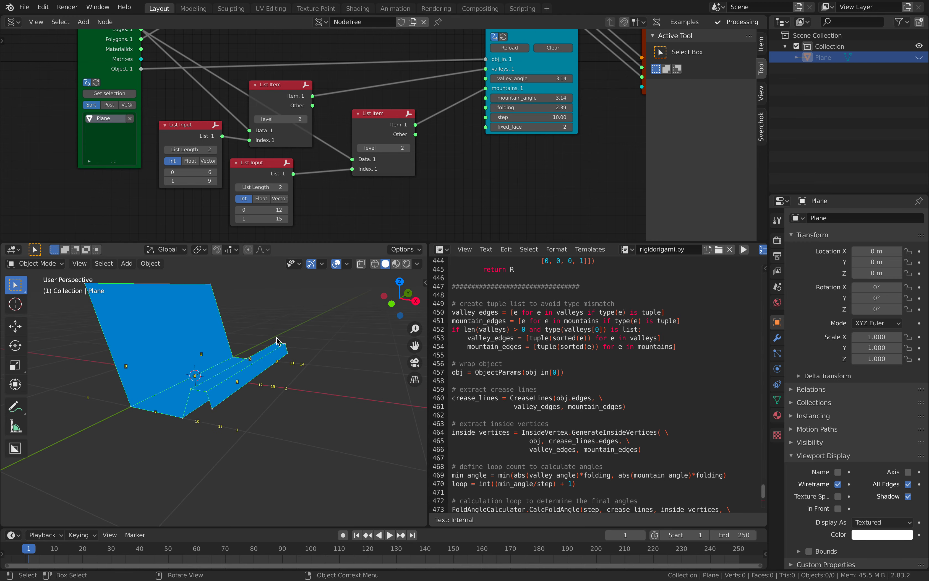
- Save the scene to the Desktop as a new file named basic_folding_001.blend
key("ctrl+s")
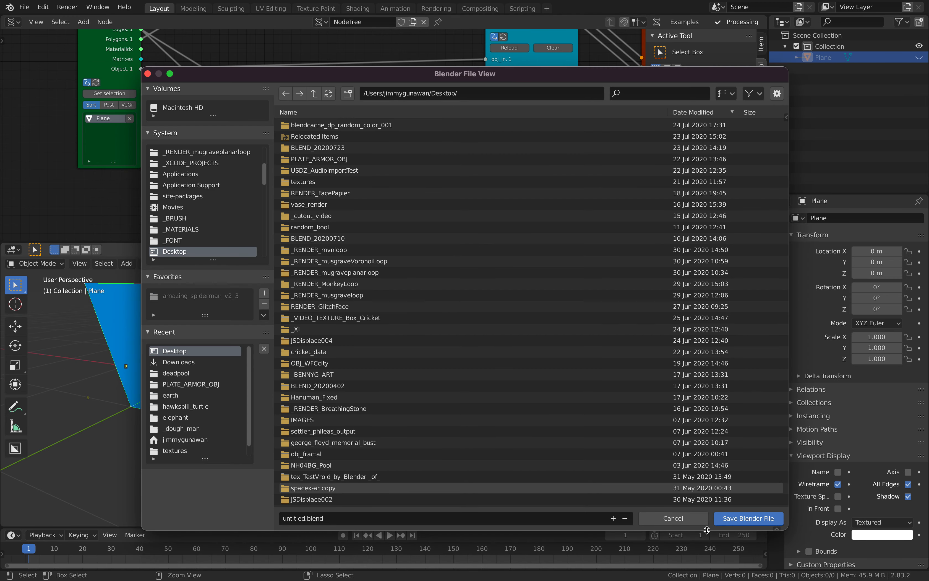
left_click(676, 523)
left_click(24, 7)
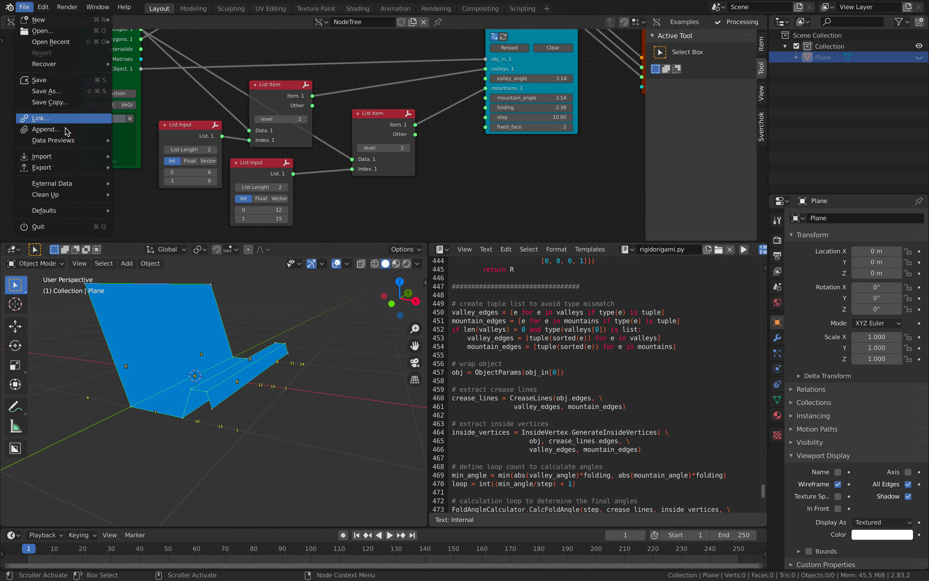
left_click(58, 91)
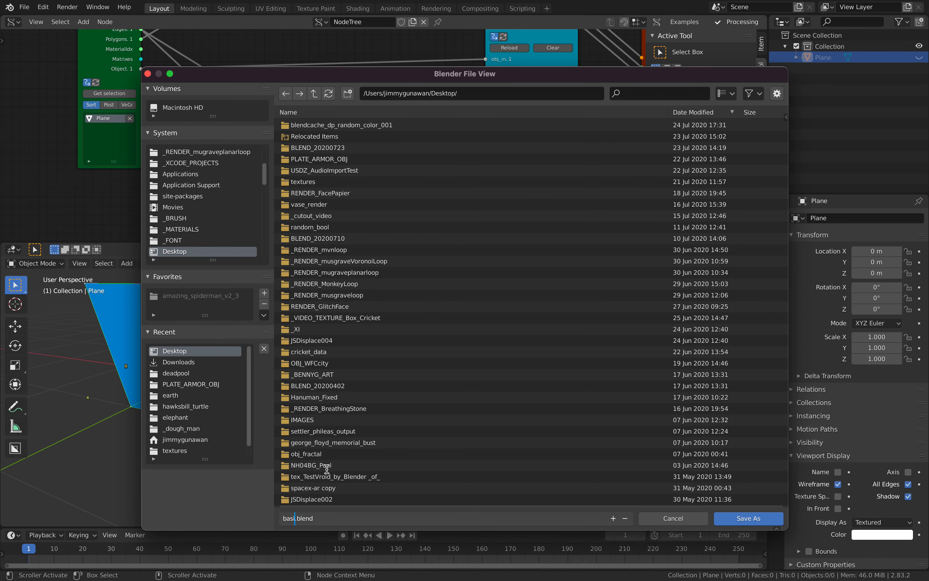
type("basic_folding_001")
key("Return")
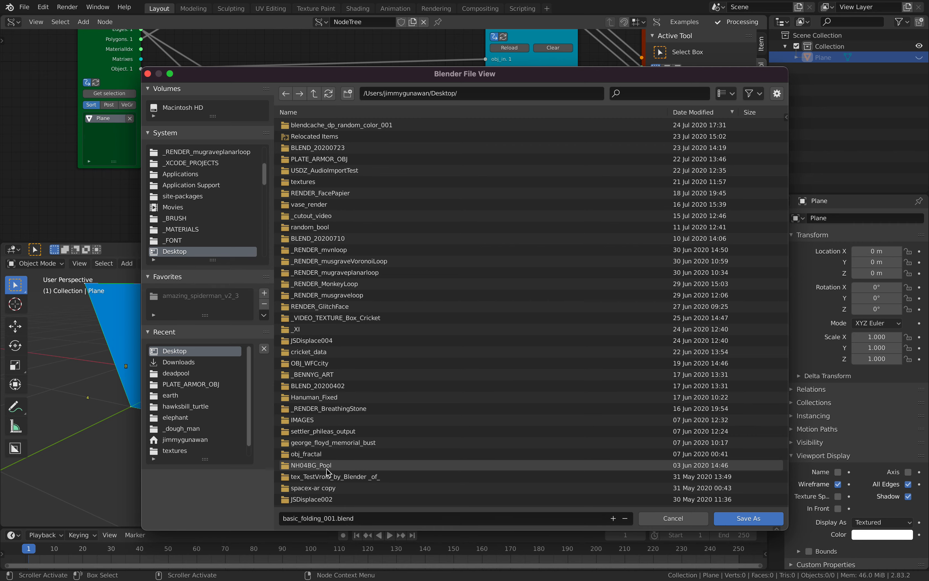
left_click(748, 518)
- Collapse the node editor's sidebar to make room for the whole node chain
middle_click_drag(364, 364, 157, 311)
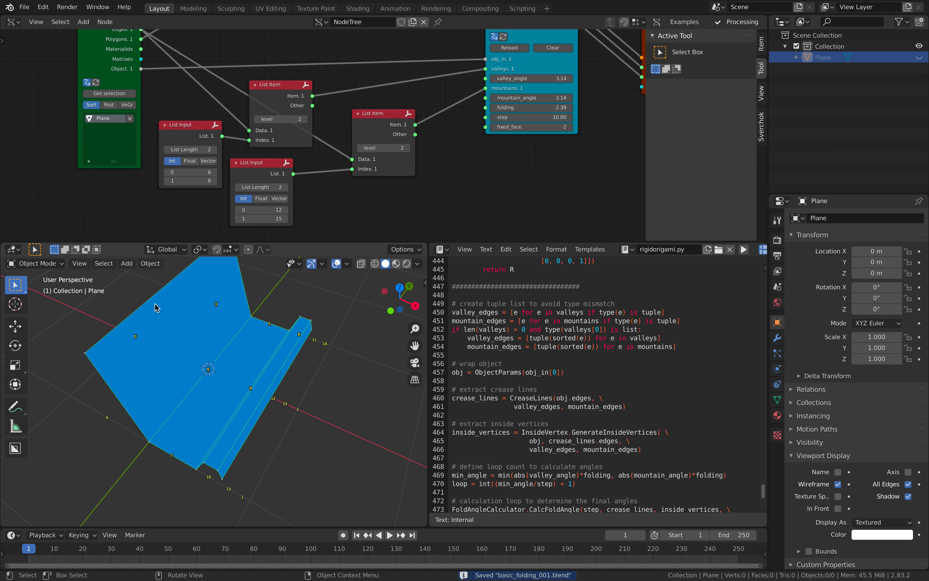
middle_click_drag(255, 399, 261, 356)
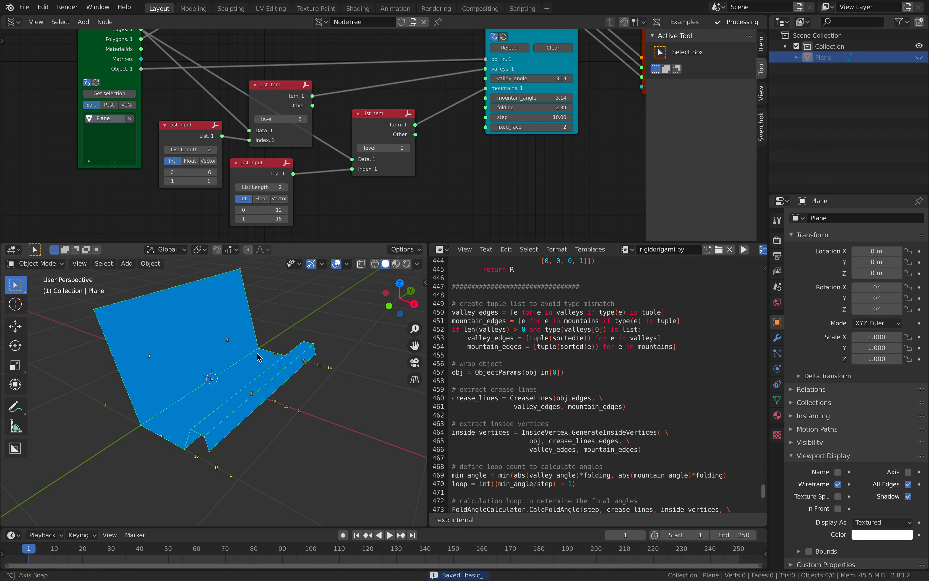
middle_click_drag(463, 130, 452, 159)
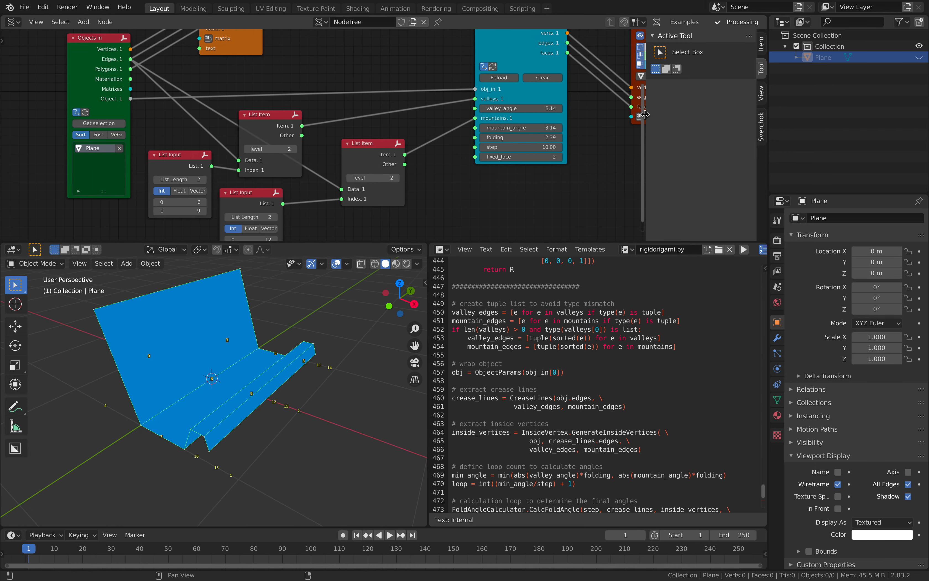
left_click_drag(645, 115, 800, 125)
scroll(573, 125, "down", 1)
middle_click_drag(573, 125, 560, 141)
scroll(471, 136, "down", 2)
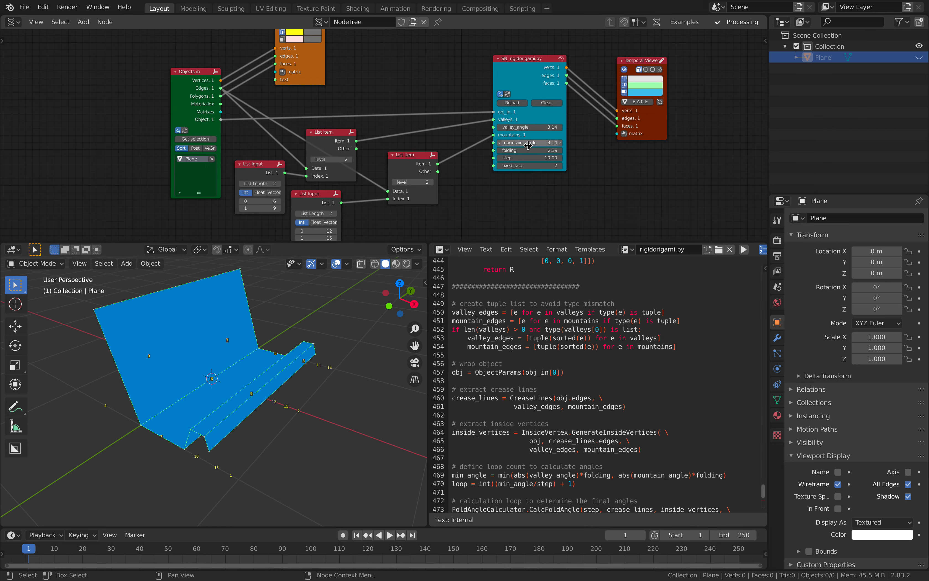
- Adjust the script's folding to about 2.50 and inspect the folded mesh from the side
mouse_move(530, 150)
left_mouse_down()
mouse_move(551, 150)
mouse_move(528, 150)
left_mouse_up()
middle_click_drag(199, 423, 269, 369)
left_click_drag(532, 150, 536, 150)
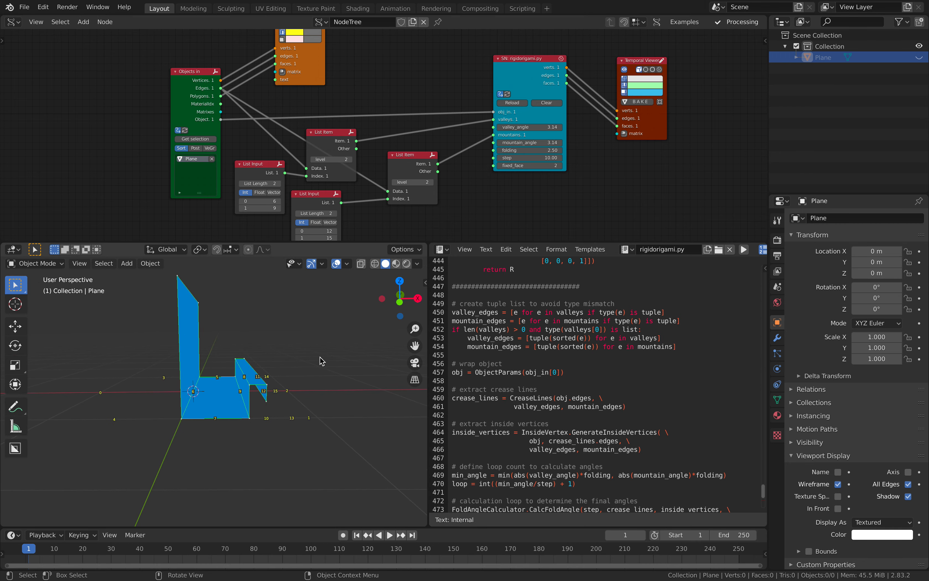
middle_click_drag(330, 354, 300, 371)
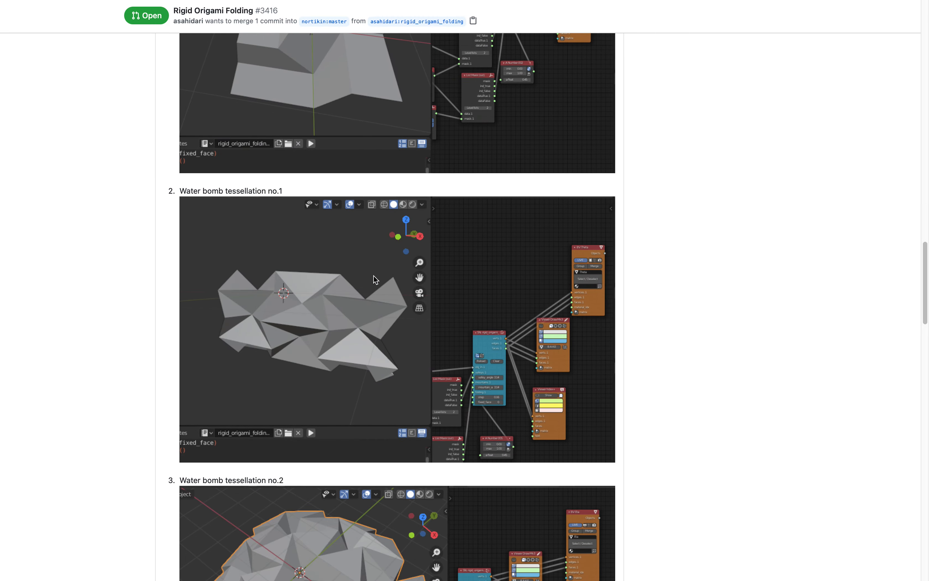
- Switch to the browser and read the Rigid Origami Folding pull request's comments on crane folding and the script's limitations
scroll(369, 307, "down", 15)
scroll(356, 366, "down", 10)
scroll(305, 186, "up", 3)
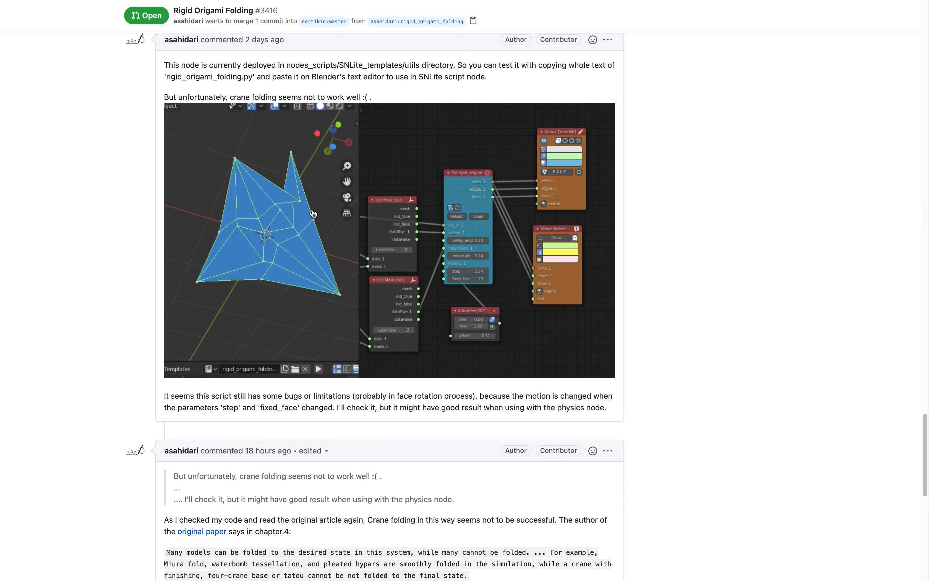
scroll(311, 213, "up", 1)
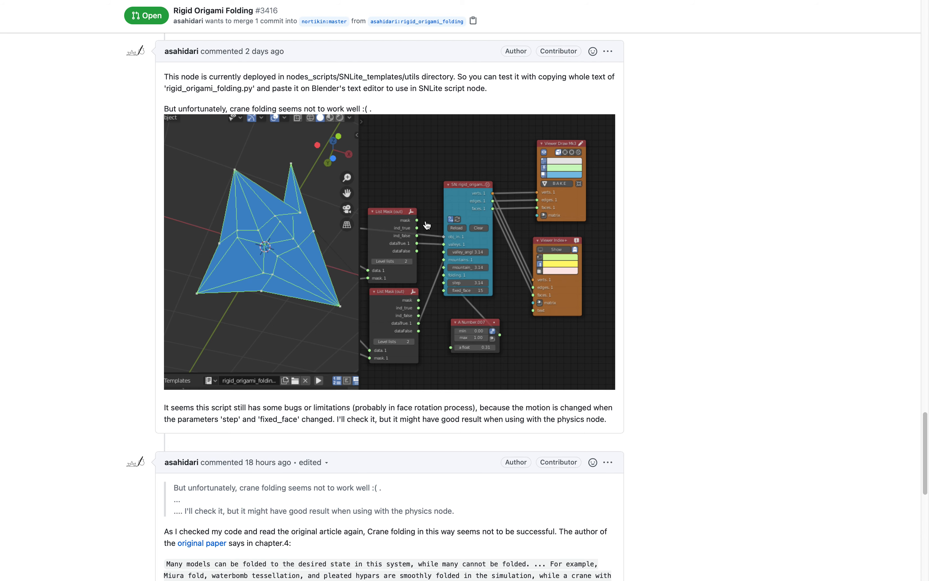
scroll(349, 277, "down", 6)
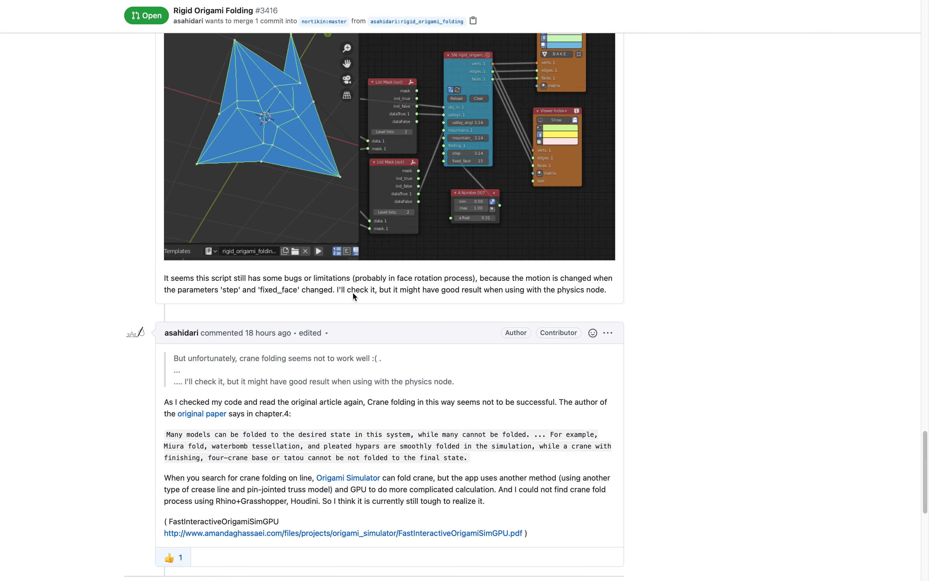
scroll(287, 333, "down", 1)
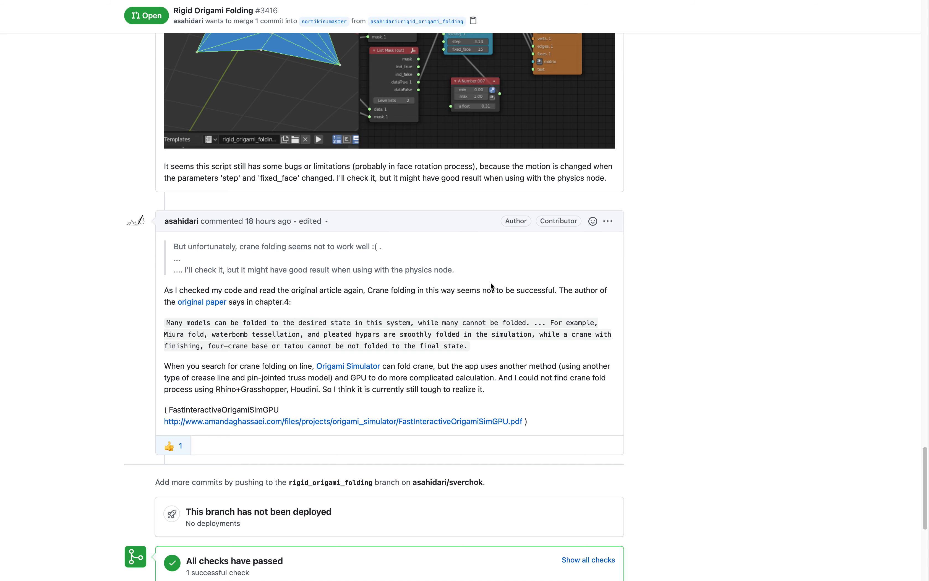
scroll(495, 292, "down", 2)
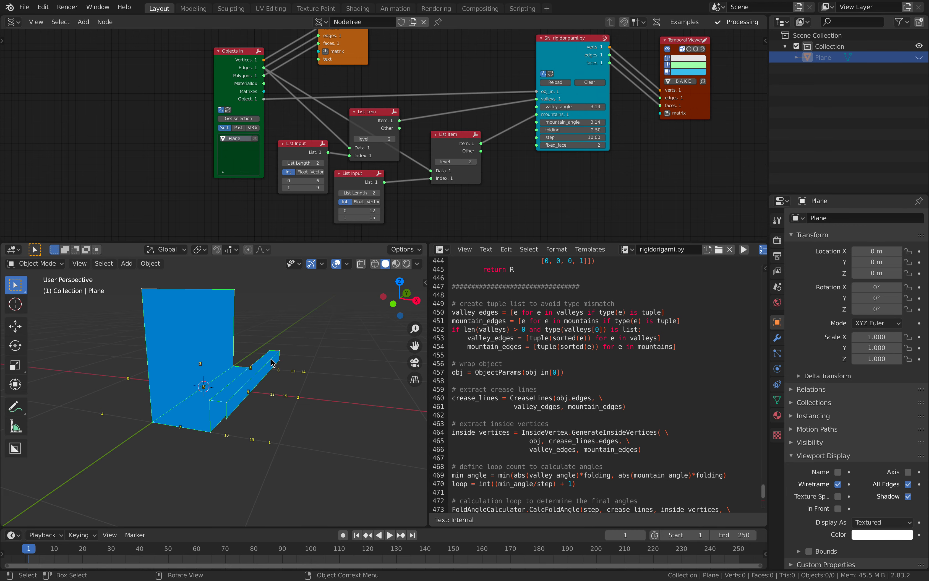
- Frame the entire node tree in Blender and return to the browser to review the pull request's last comments
key("Home")
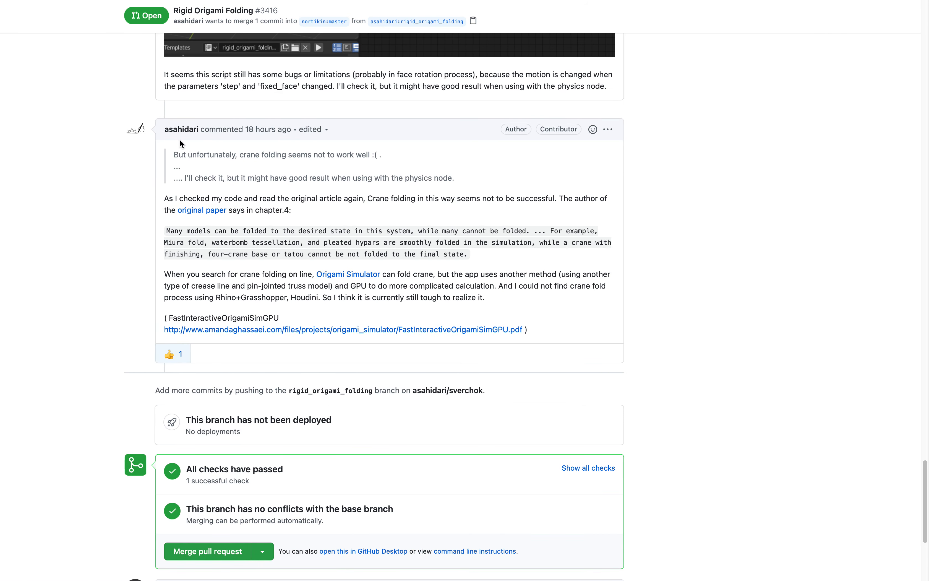
mouse_move(179, 134)
scroll(188, 165, "up", 10)
scroll(208, 190, "down", 7)
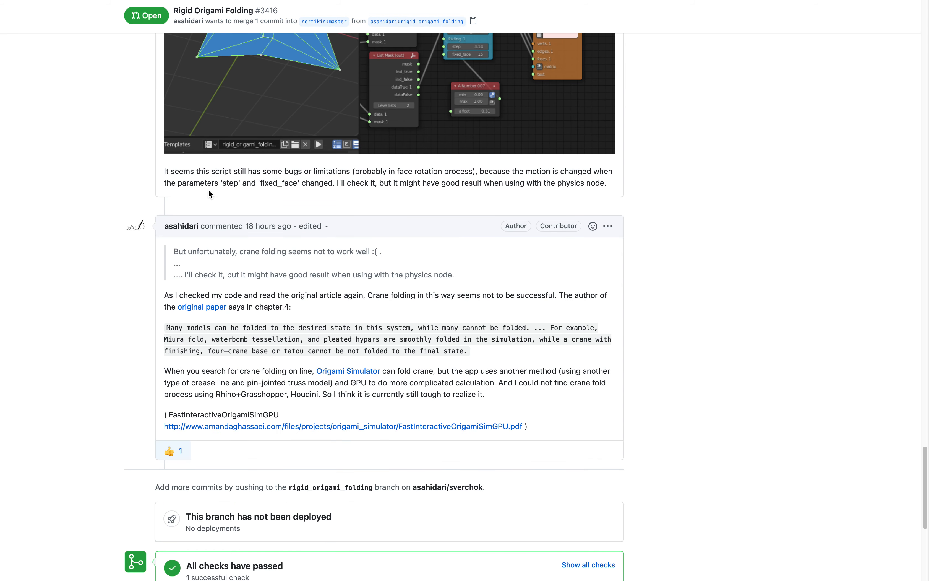
scroll(208, 193, "down", 4)
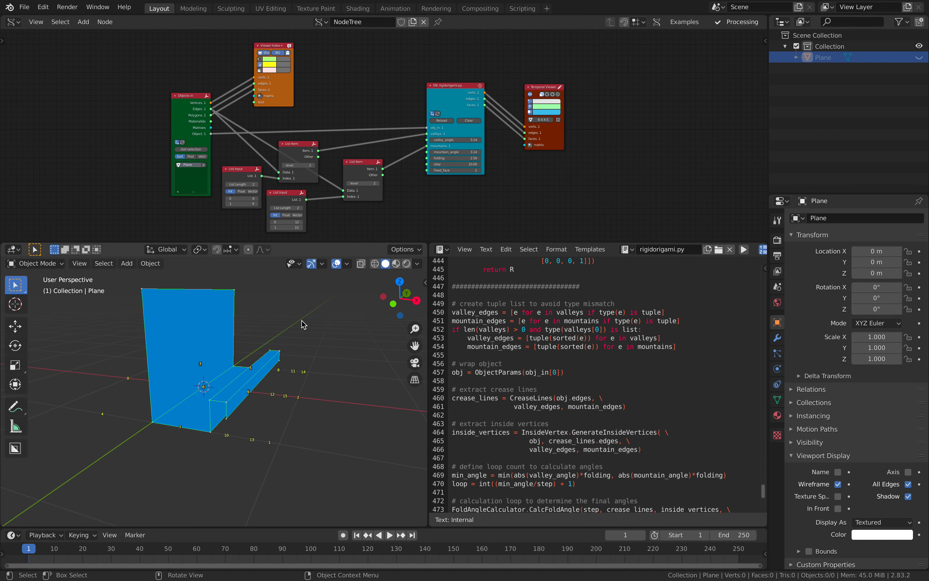
- Save basic_folding_001.blend and open the existing blend file that contains the Asahidari Folding node tree
middle_click_drag(303, 324, 287, 334)
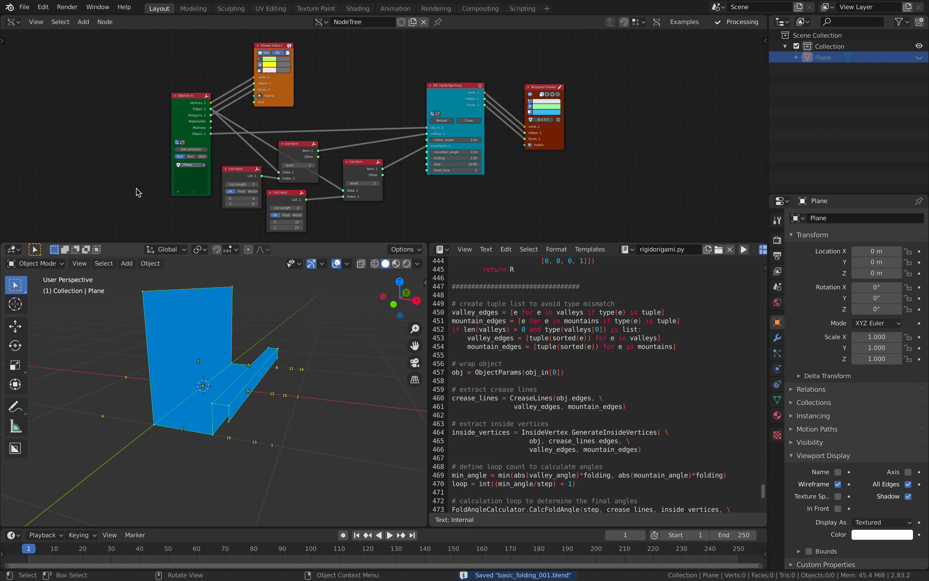
left_click(26, 7)
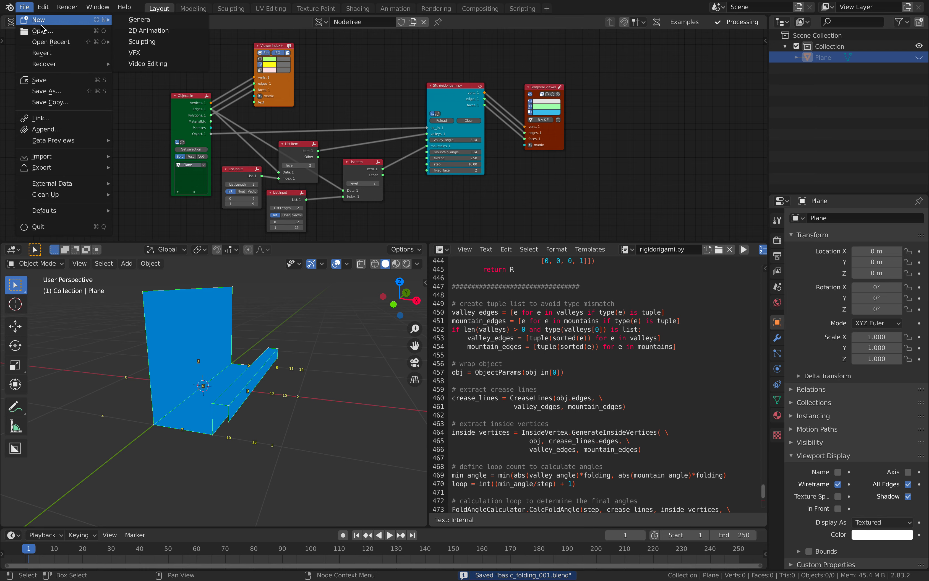
mouse_move(57, 44)
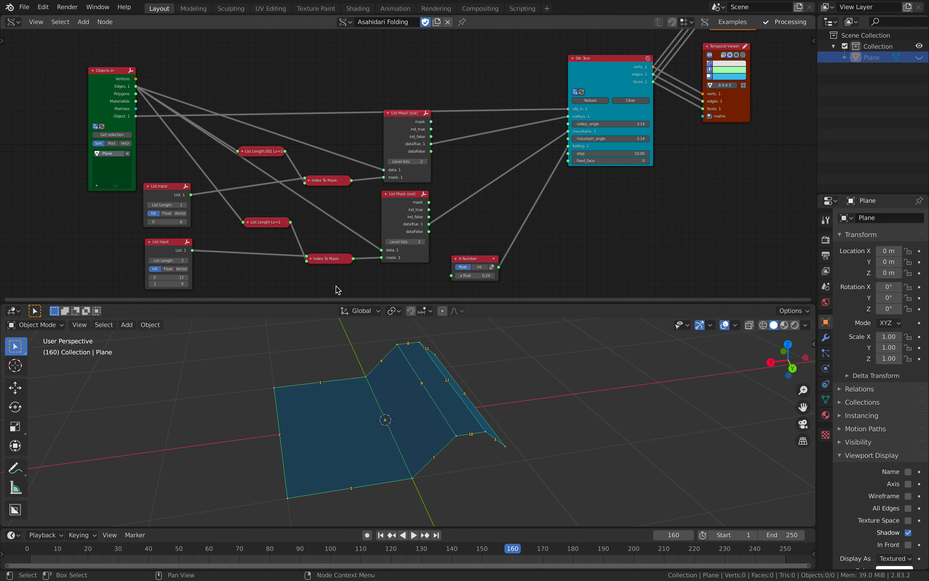
- Examine how the List Mask and Index To Mask nodes select valley and mountain creases for the folded plane in the Asahidari Folding tree
middle_click_drag(384, 370, 344, 371)
scroll(350, 236, "up", 3)
left_click_drag(412, 106, 408, 114)
left_click_drag(406, 192, 404, 197)
scroll(373, 189, "down", 1)
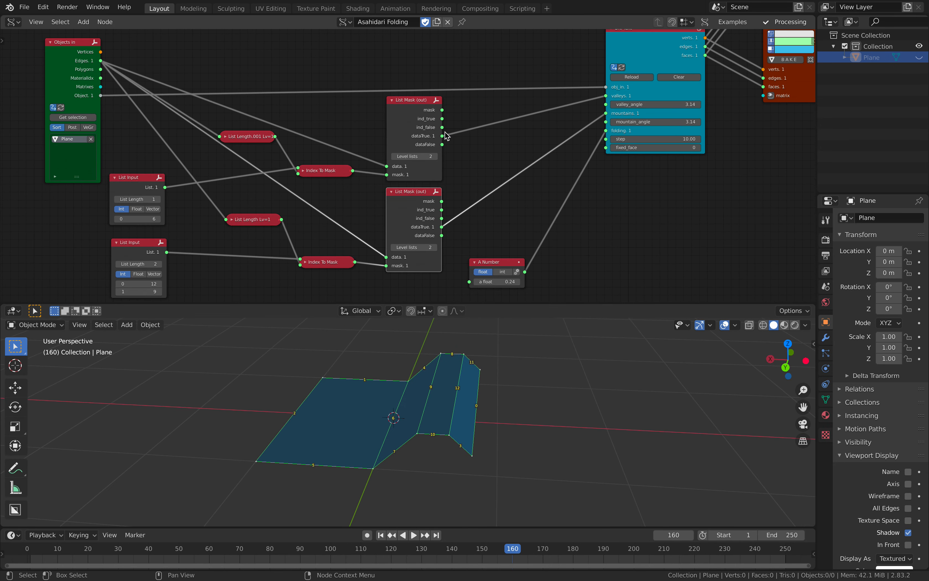
scroll(180, 163, "up", 1)
middle_click_drag(105, 198, 175, 154)
middle_click_drag(195, 97, 193, 105)
scroll(188, 137, "down", 1)
middle_click_drag(189, 143, 156, 157)
left_click_drag(421, 110, 421, 111)
middle_click_drag(475, 117, 455, 178)
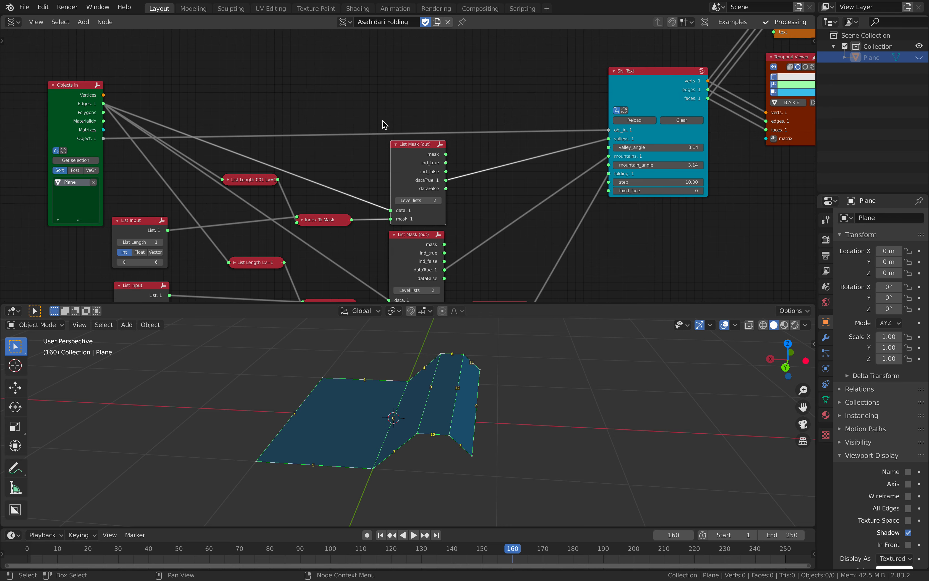
- Reopen the recent file basic_folding_001.blend
left_click(24, 7)
mouse_move(63, 42)
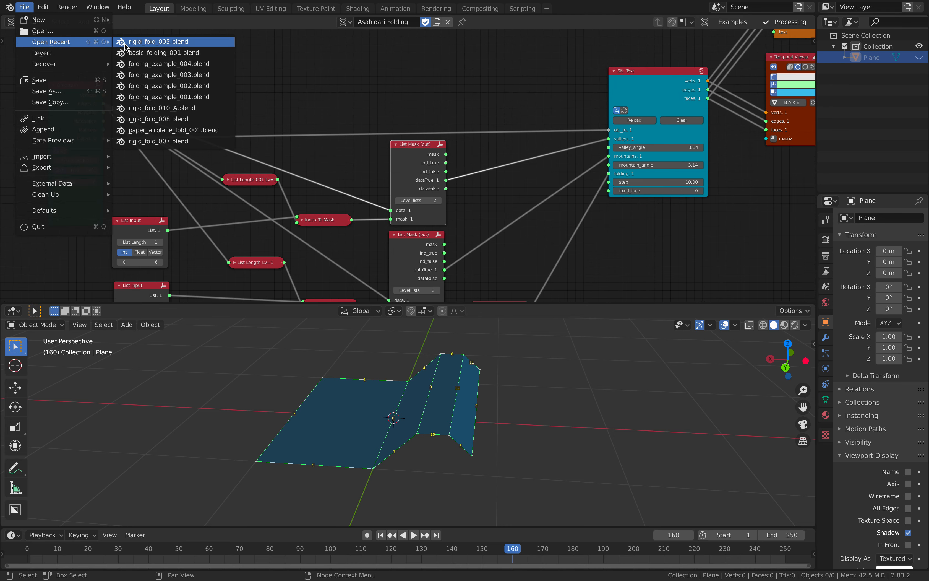
left_click(146, 53)
left_click(416, 309)
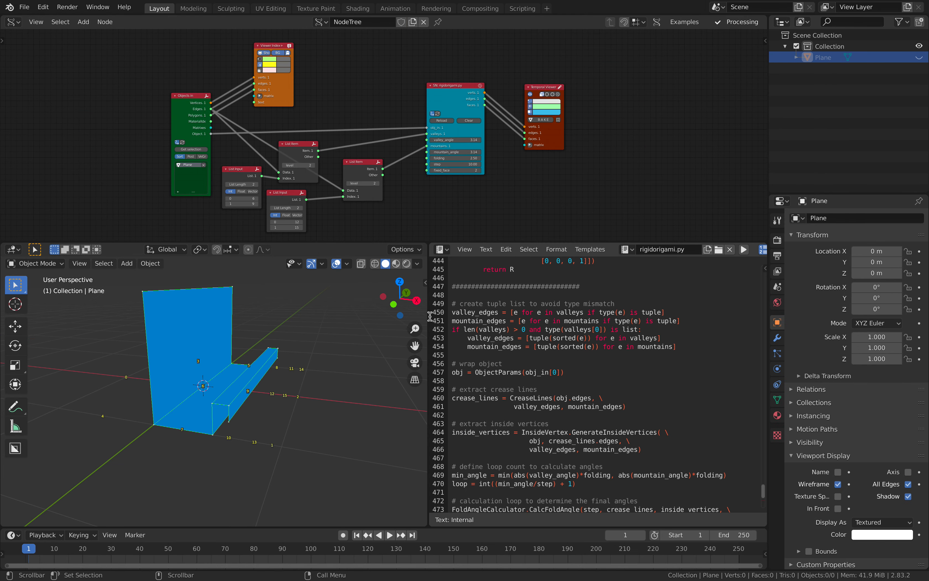
- Examine the List Input and List Item crease selection alongside the folded mesh, and switch back to the pull request in the browser
middle_click_drag(272, 131, 282, 95)
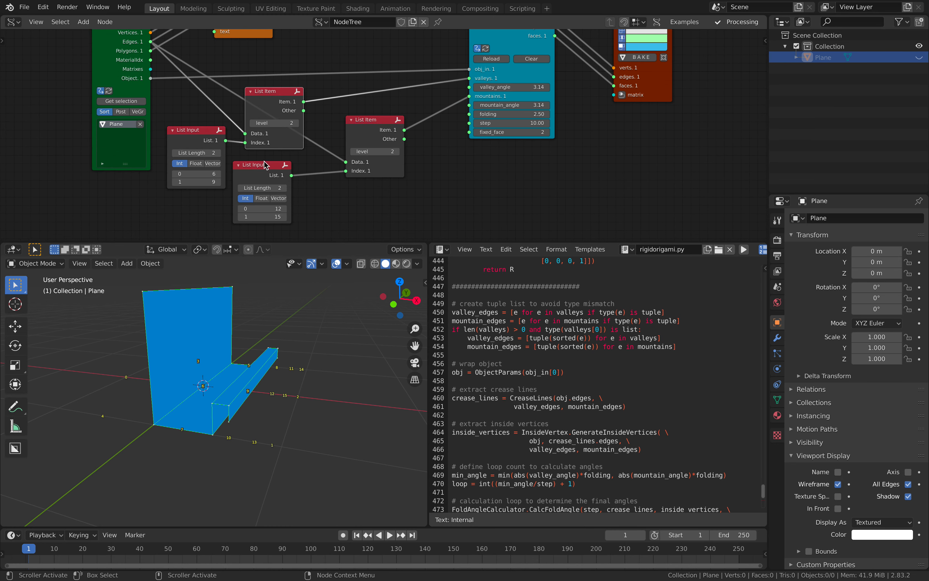
left_click_drag(264, 165, 275, 167)
scroll(334, 133, "down", 1)
middle_click_drag(485, 96, 468, 118)
middle_click_drag(351, 359, 360, 330)
scroll(345, 330, "up", 2)
middle_click_drag(330, 329, 270, 369)
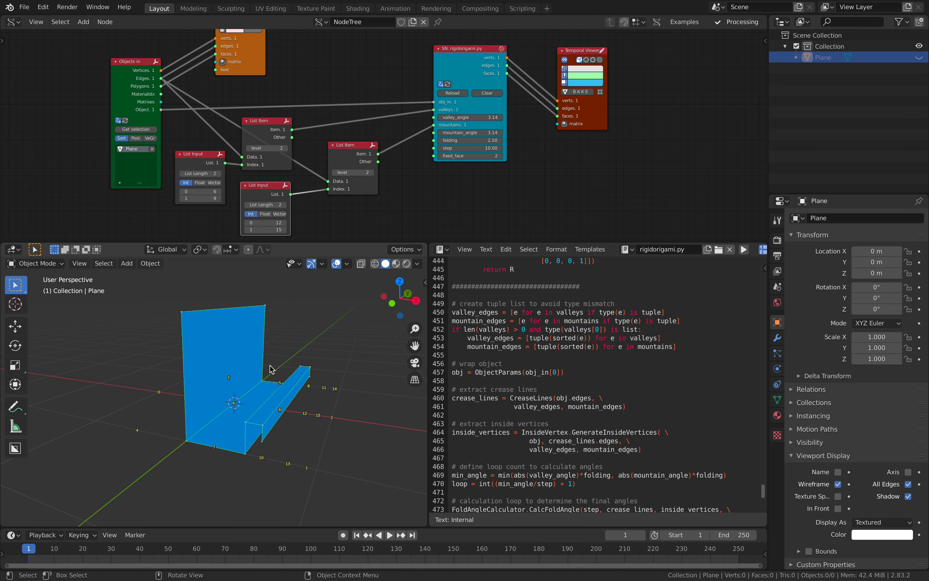
key("ctrl+Left")
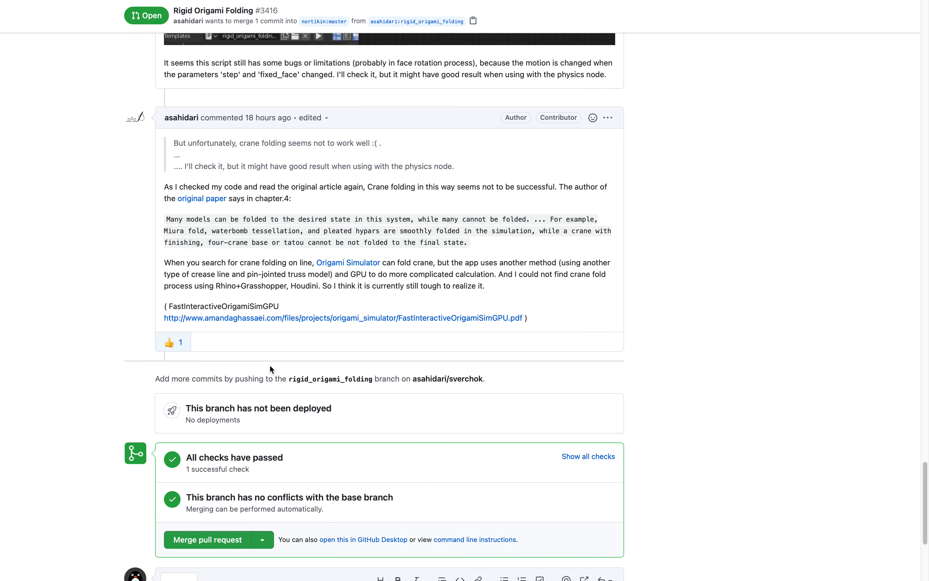